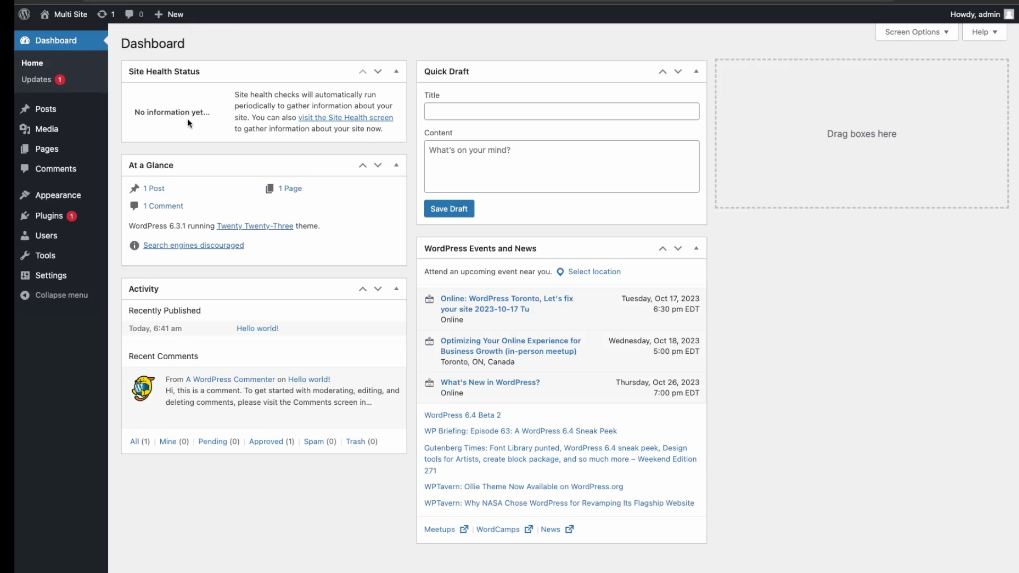
Open the WordPress site's wp-config.php for editing in cPanel File Manager
{"action": "mouse_move", "coordinate": [66, 276]}
{"action": "mouse_move", "coordinate": [104, 241]}
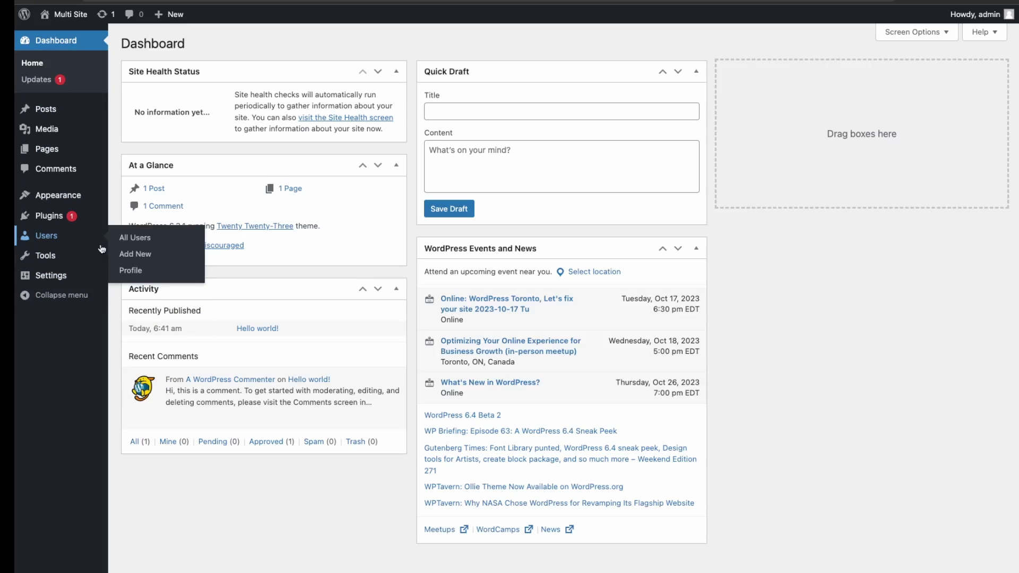
{"action": "mouse_move", "coordinate": [41, 217]}
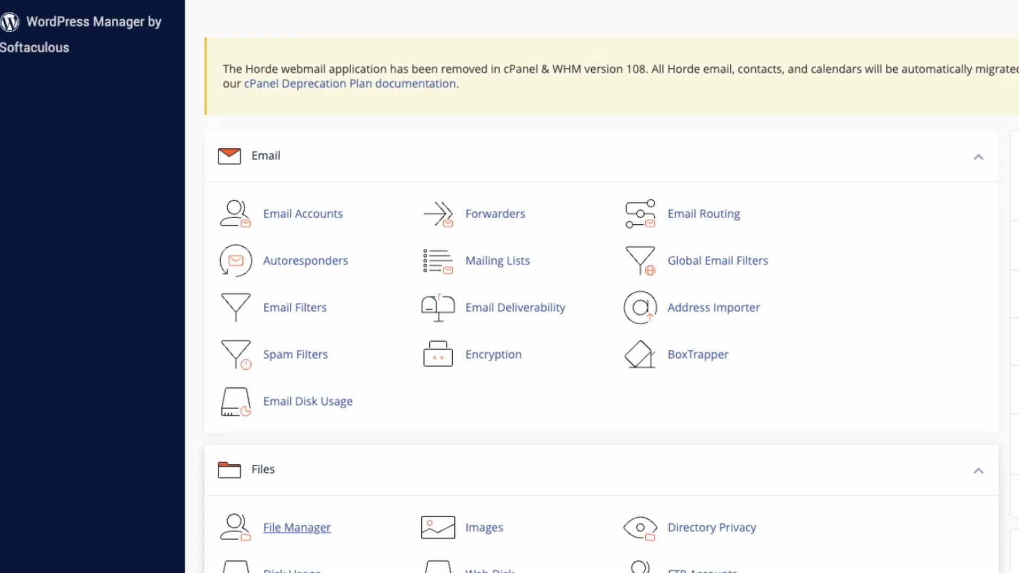
{"action": "left_click", "coordinate": [282, 527]}
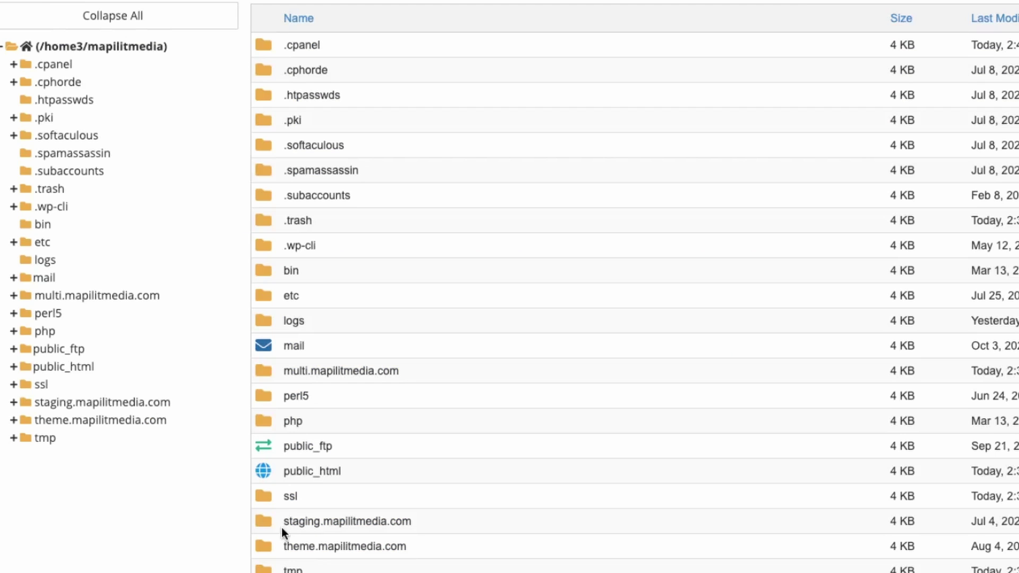
{"action": "double_click", "coordinate": [281, 528]}
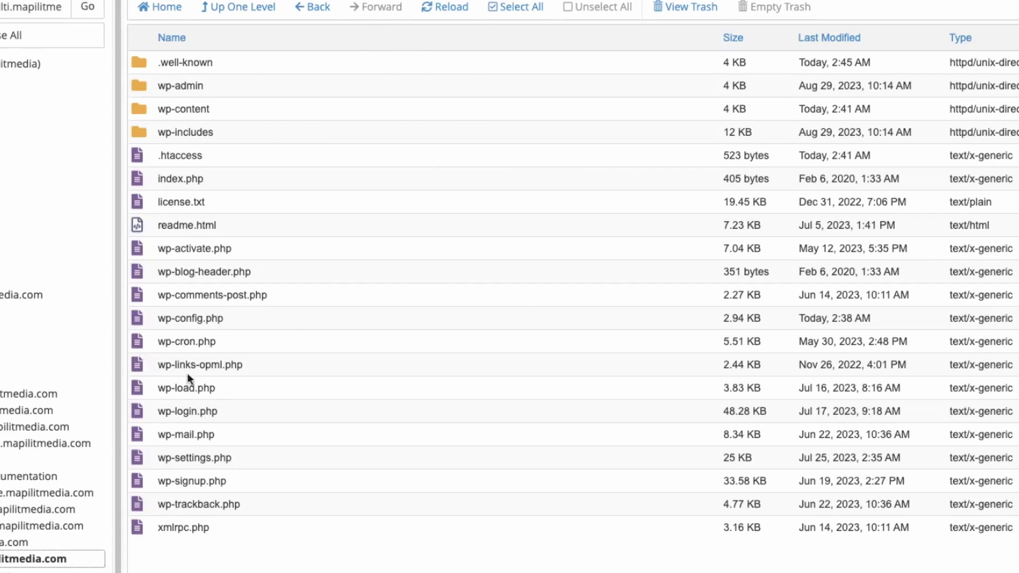
{"action": "double_click", "coordinate": [282, 319]}
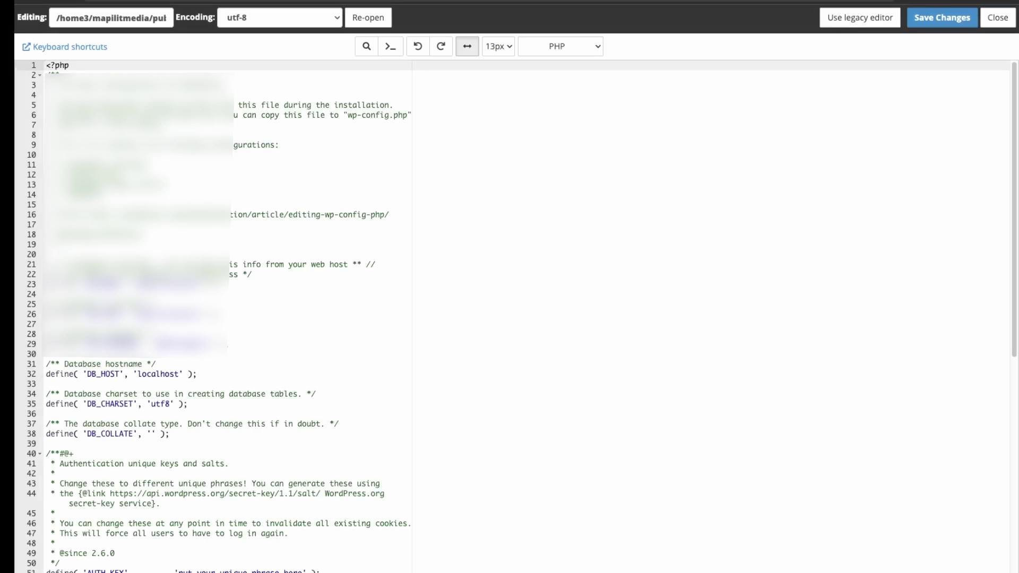
Add define('WP_ALLOW_MULTISITE', true); on line 86 and save wp-config.php
{"action": "scroll", "coordinate": [261, 373], "scroll_direction": "down", "scroll_amount": 10}
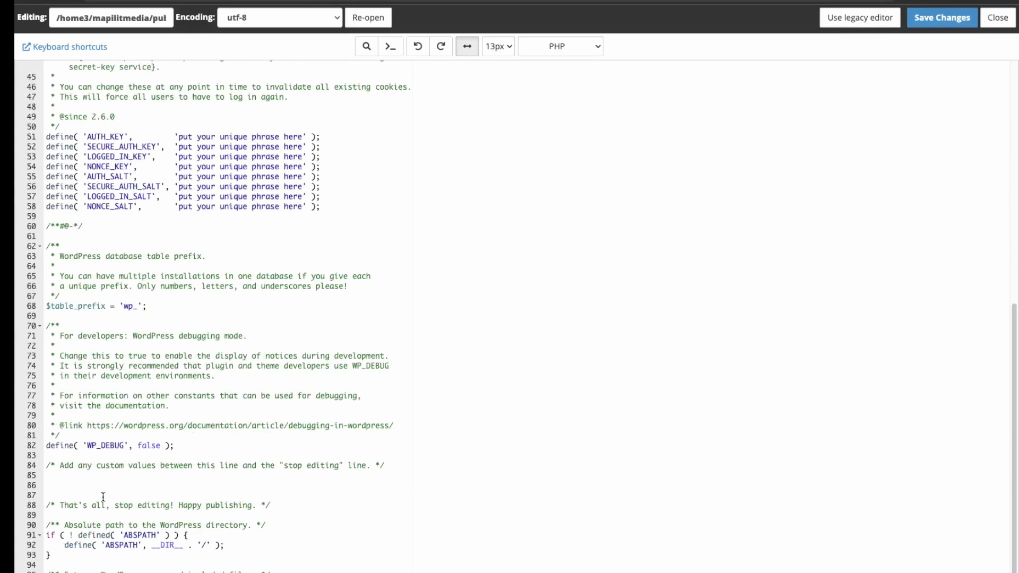
{"action": "left_click", "coordinate": [81, 485]}
{"action": "type", "text": "de"}
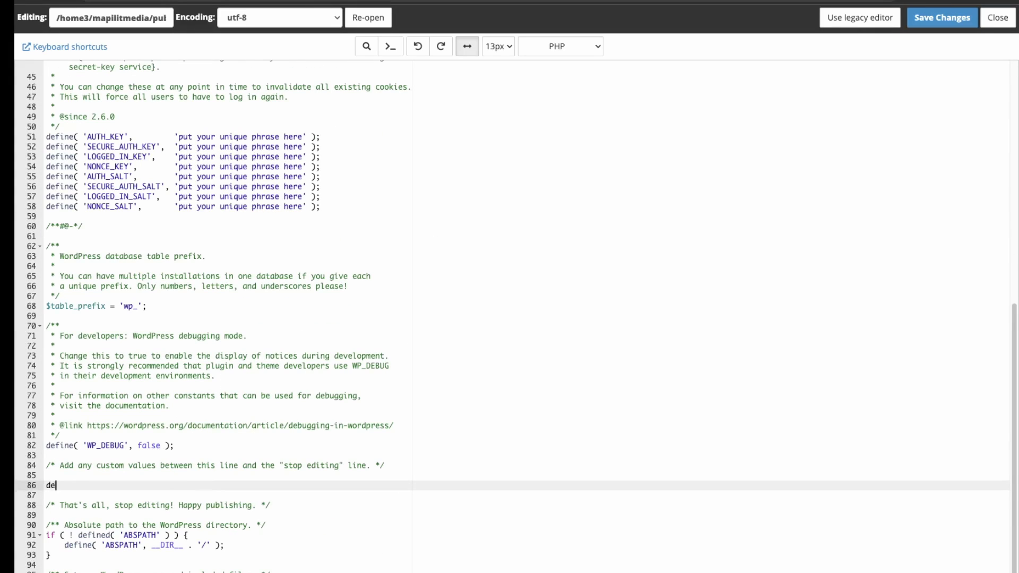
{"action": "type", "text": "fine('WP_ALLOW_MULTISITE'"}
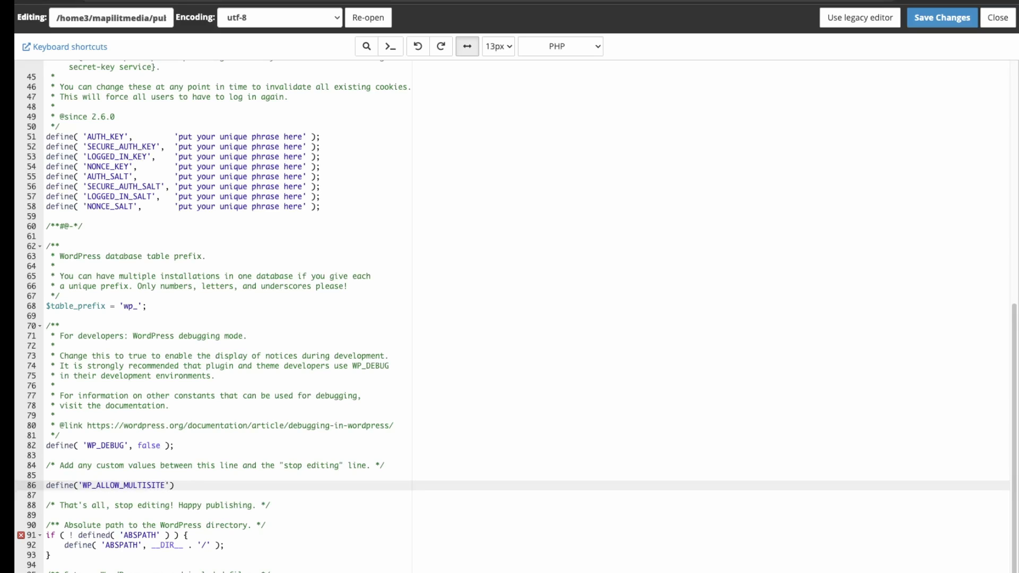
{"action": "type", "text": ", true);"}
{"action": "left_click", "coordinate": [942, 19]}
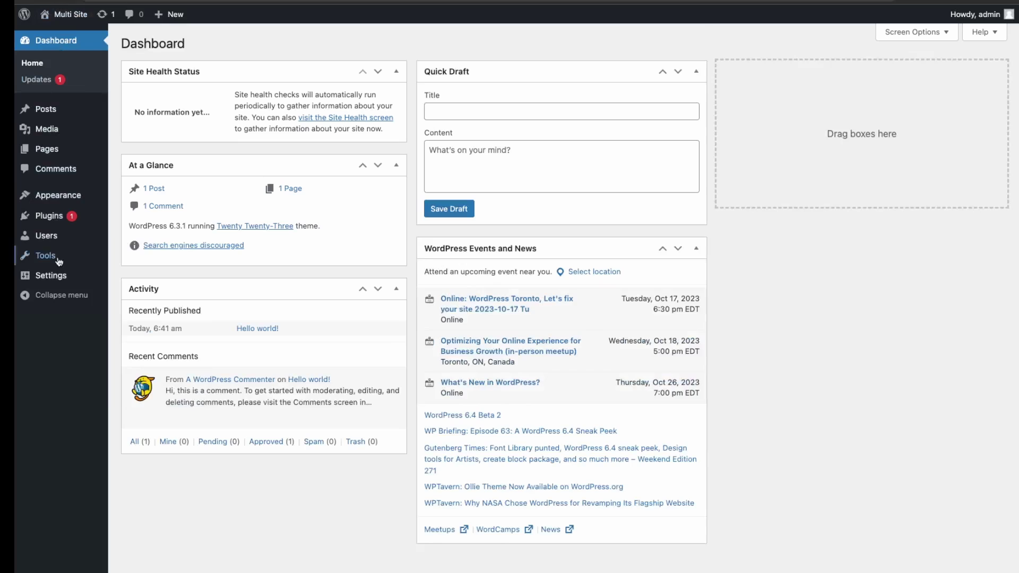
Go to Tools > Network Setup in the WordPress admin sidebar
{"action": "mouse_move", "coordinate": [47, 255]}
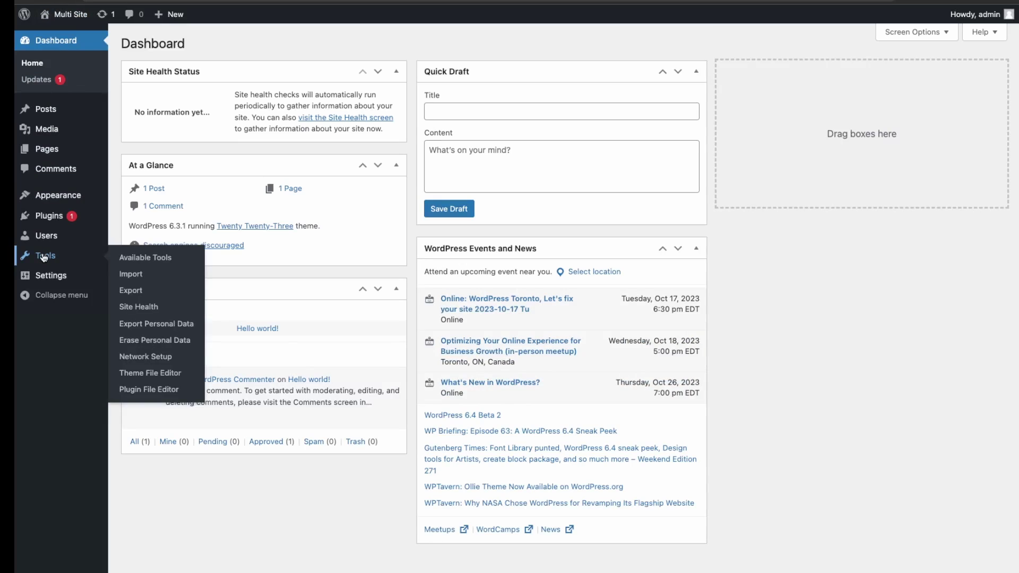
{"action": "left_click", "coordinate": [161, 363]}
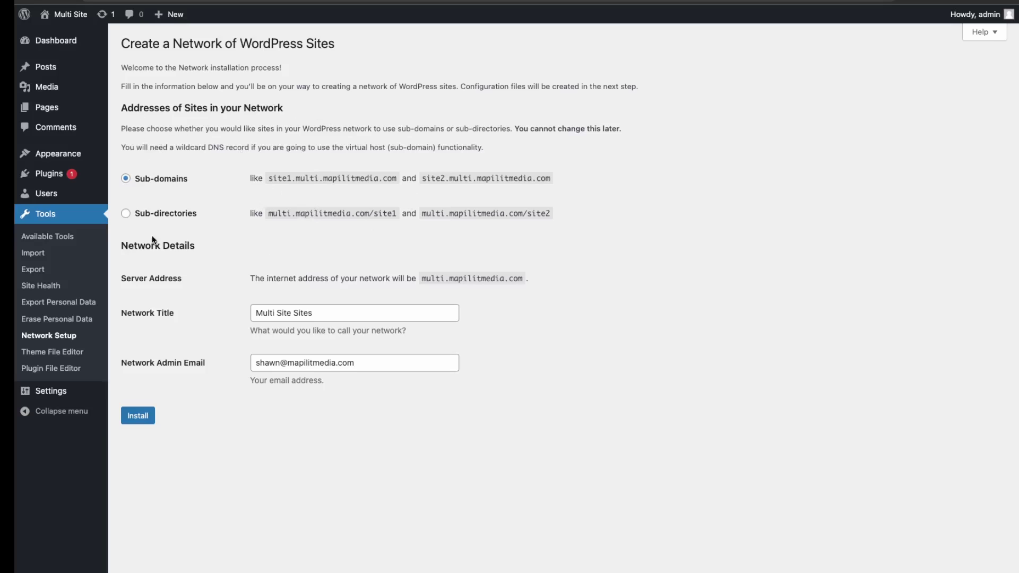
Choose Sub-directories addresses for network sites instead of the sub-domain example
{"action": "left_click", "coordinate": [178, 218]}
{"action": "left_click_drag", "start_coordinate": [369, 214], "coordinate": [394, 215]}
{"action": "left_click_drag", "start_coordinate": [323, 178], "coordinate": [418, 191]}
Install the network and select the six generated wp-config.php define lines
{"action": "left_click", "coordinate": [136, 417]}
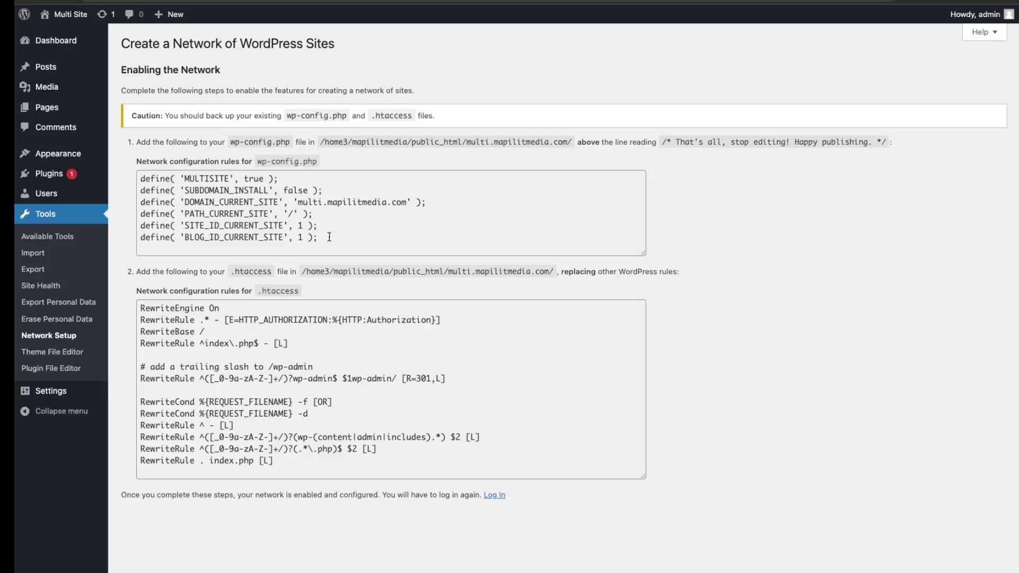
{"action": "left_click_drag", "start_coordinate": [332, 235], "coordinate": [135, 178]}
{"action": "key", "text": "ctrl+c"}
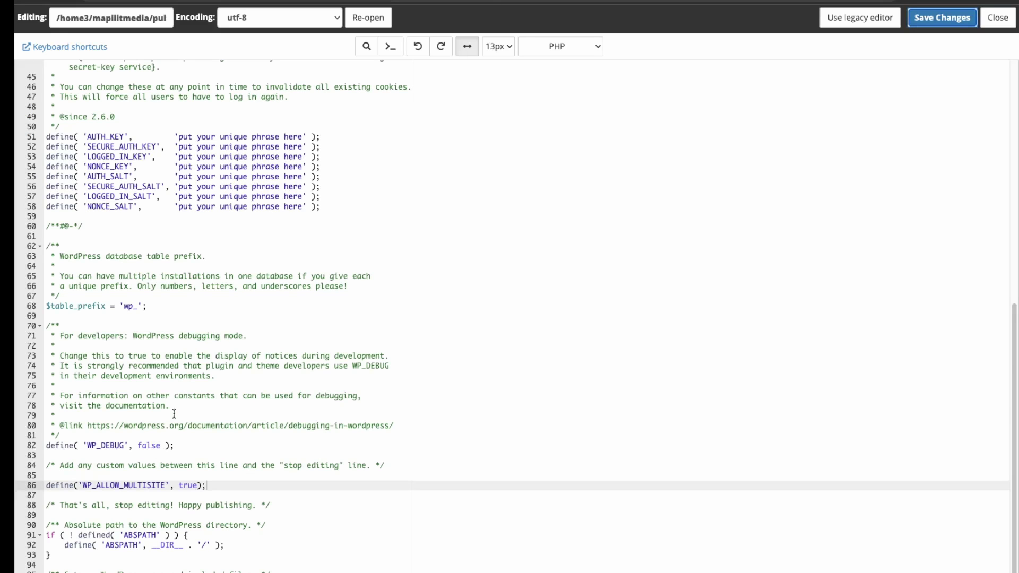
Paste the six multisite define lines below line 86 in wp-config.php and save
{"action": "key", "text": "Return"}
{"action": "key", "text": "Return"}
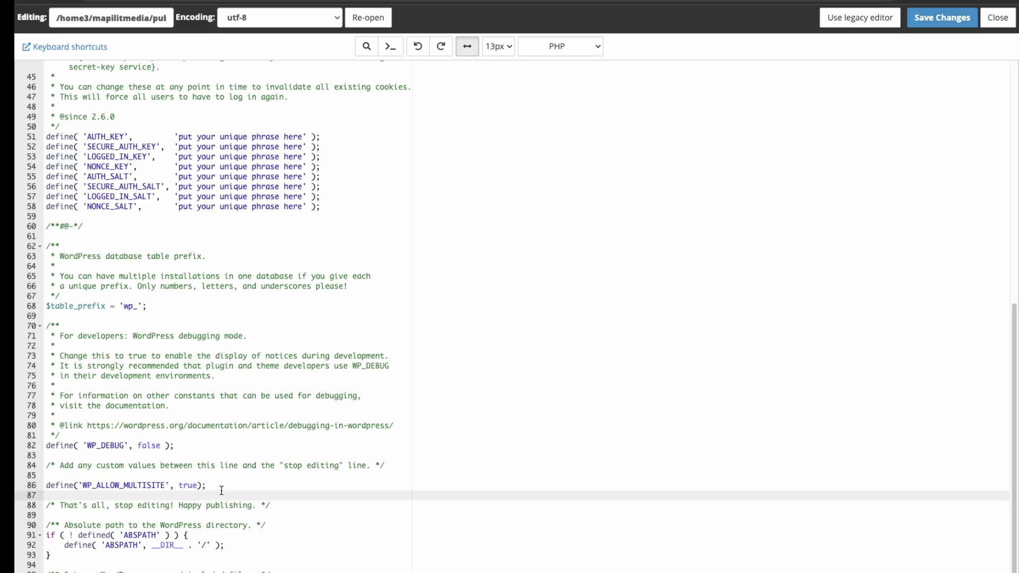
{"action": "key", "text": "ctrl+v"}
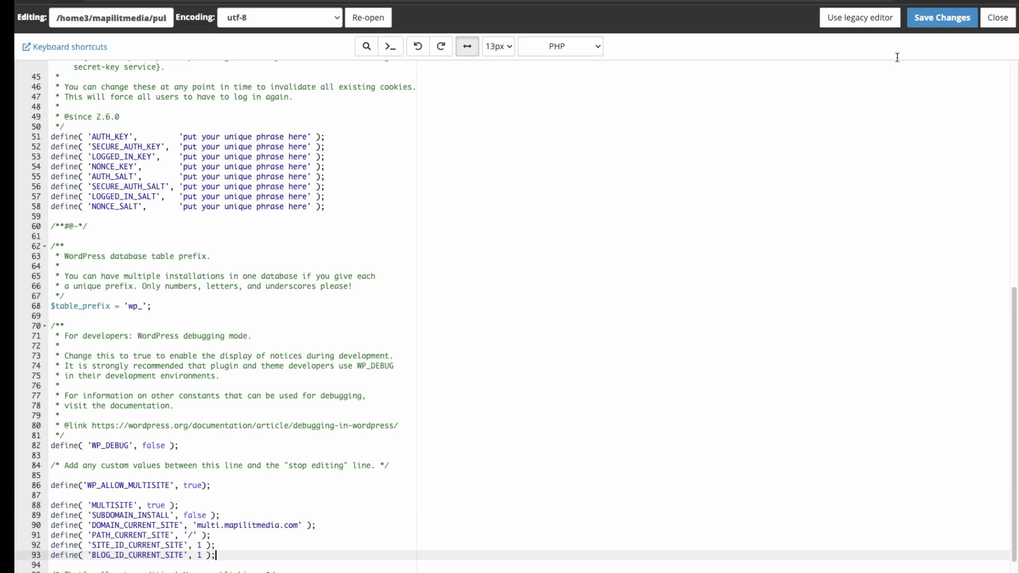
{"action": "left_click", "coordinate": [939, 25]}
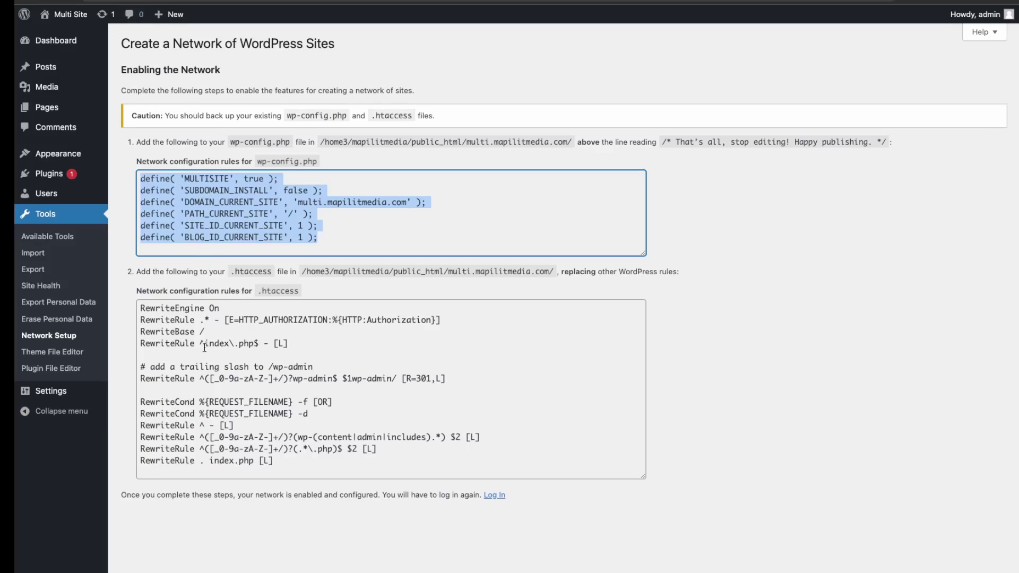
Replace the .htaccess contents with the network rewrite rules and save the file
{"action": "left_click", "coordinate": [417, 292]}
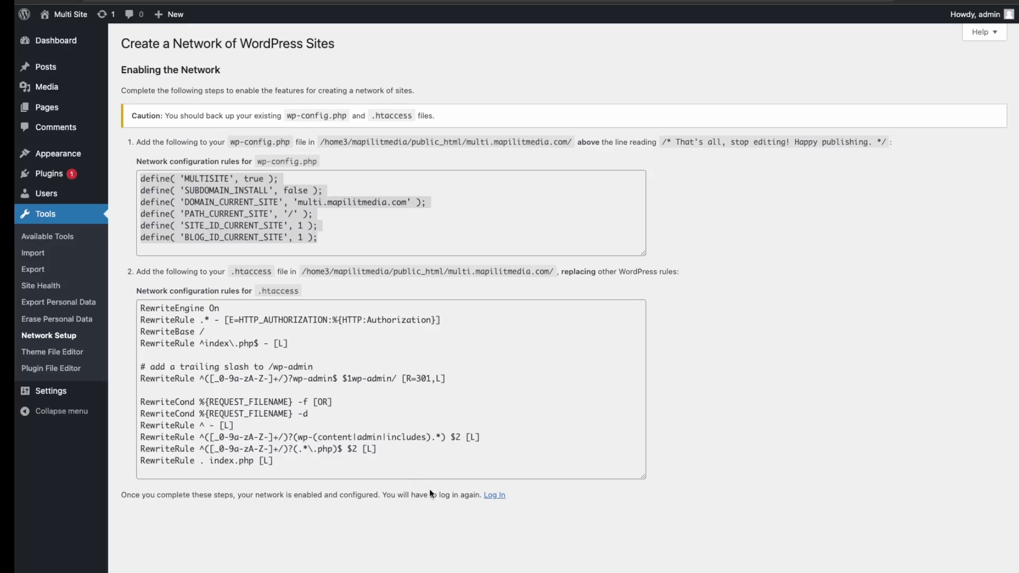
{"action": "left_click_drag", "start_coordinate": [275, 466], "coordinate": [228, 424]}
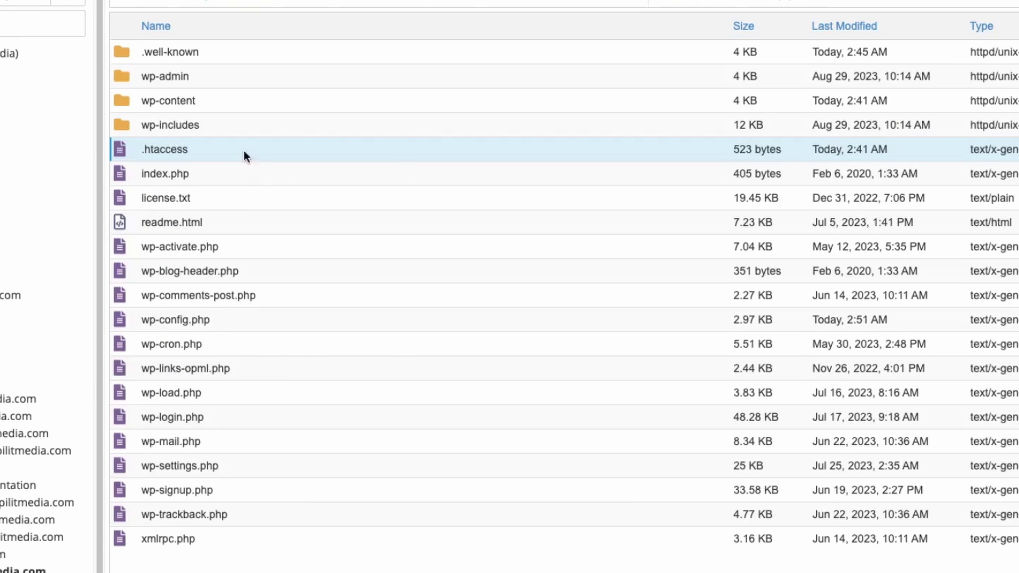
{"action": "right_click", "coordinate": [244, 151]}
{"action": "left_click", "coordinate": [302, 218]}
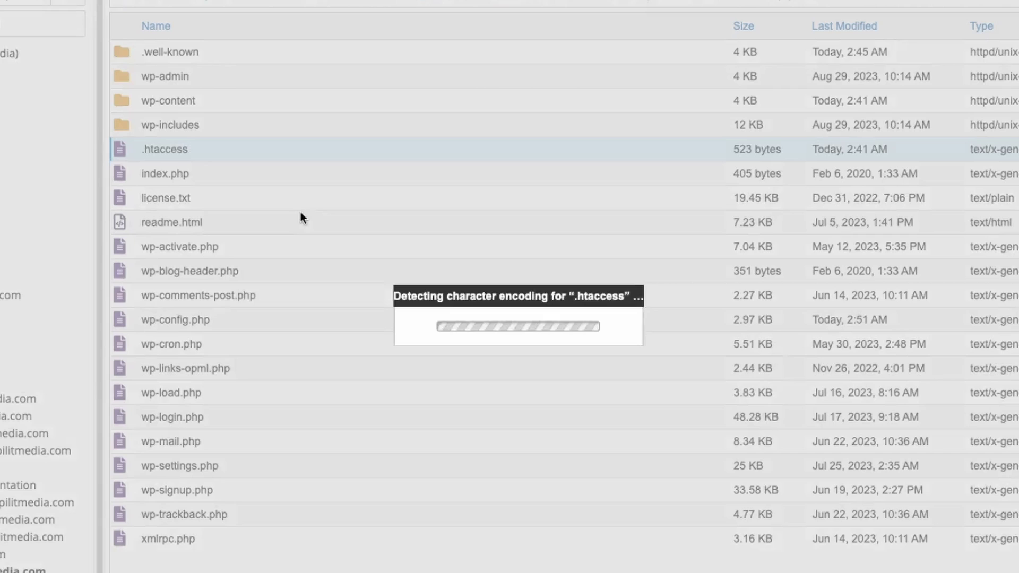
{"action": "key", "text": "ctrl+a"}
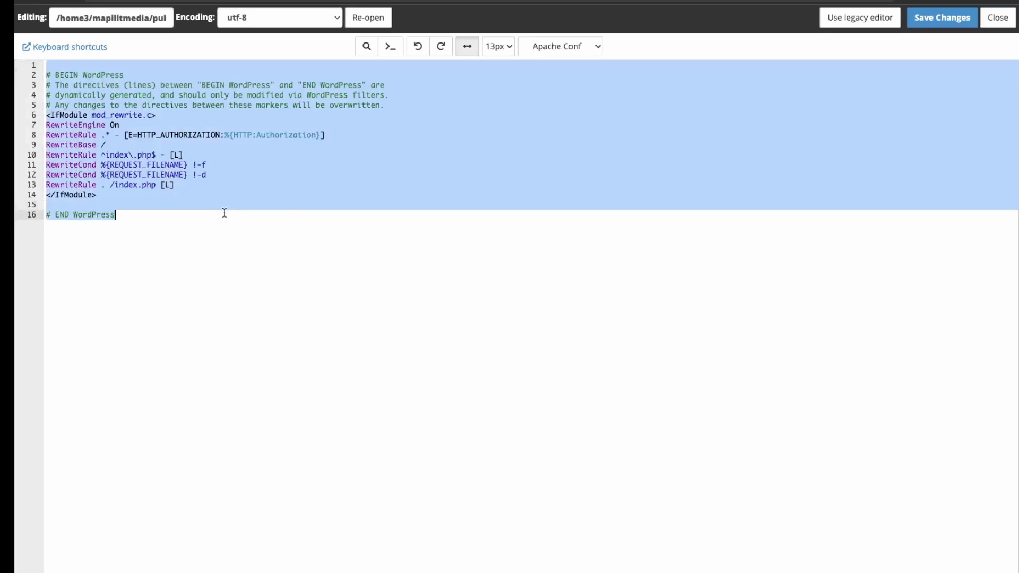
{"action": "type", "text": "RewriteEngine On RewriteRule .* - [E=HTTP_AUTHORIZATION:%{HTTP:Authorization}] RewriteBase / RewriteRule ^index\\.php$ - [L]  # add a trailing slash to /wp-admin RewriteRule ^([_0-9a-zA-Z-]+/)?wp-admin$ $1wp-admin/ [R=301,L]  RewriteCond %{REQUEST_FILENAME} -f [OR] RewriteCond %{REQUEST_FILENAME} -d RewriteRule ^ - [L] RewriteRule ^([_0-9a-zA-Z-]+/)?(wp-(content|admin|includes).*) $2 [L] RewriteRule ^([_0-9a-zA-Z-]+/)?(.*\\.php)$ $2 [L] RewriteRule . index.php [L]"}
{"action": "left_click", "coordinate": [942, 21]}
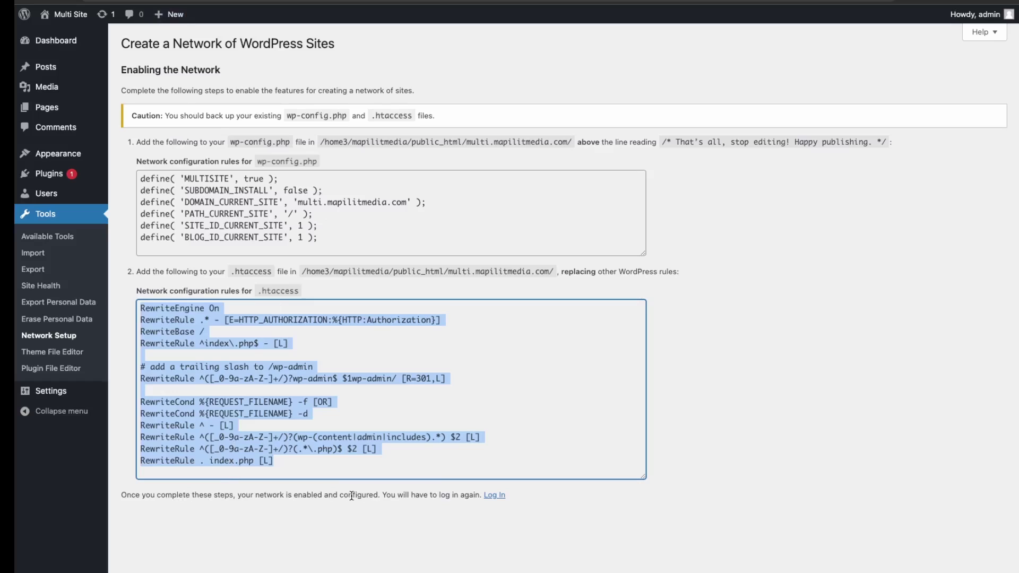
Log back in to WordPress with the account password and open Dashboard > My Sites
{"action": "left_click", "coordinate": [495, 495]}
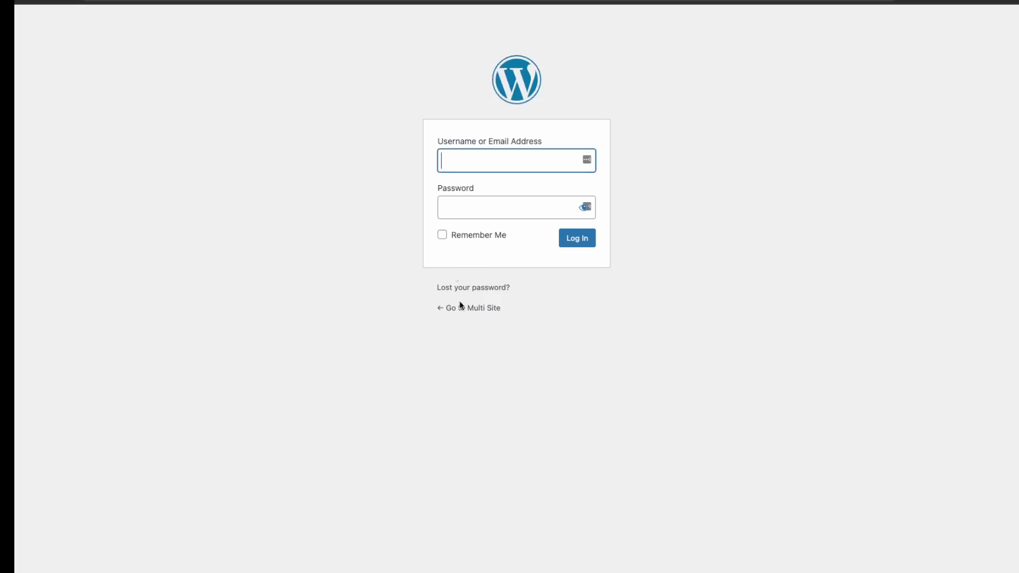
{"action": "type", "text": "a"}
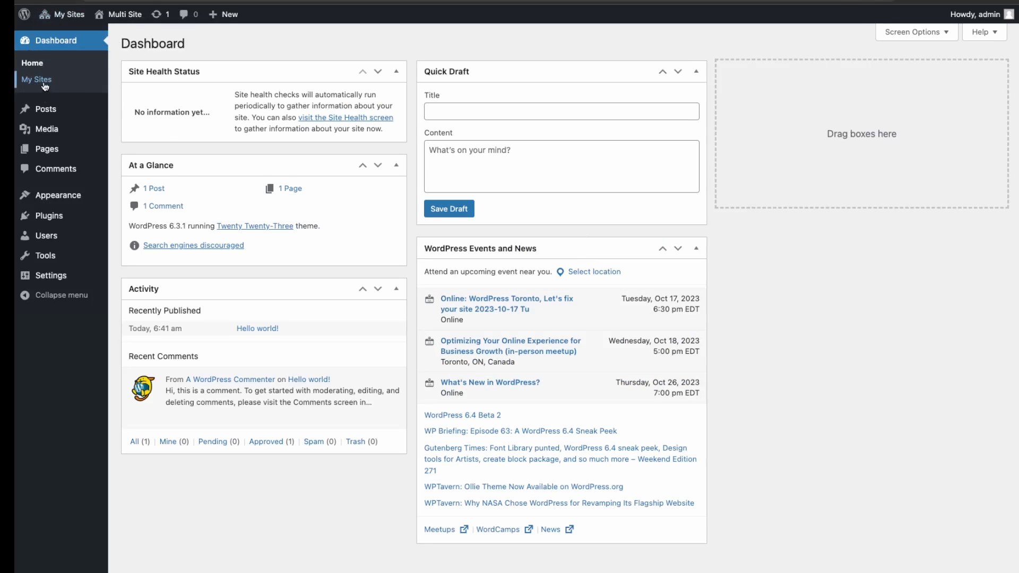
{"action": "left_click", "coordinate": [46, 85]}
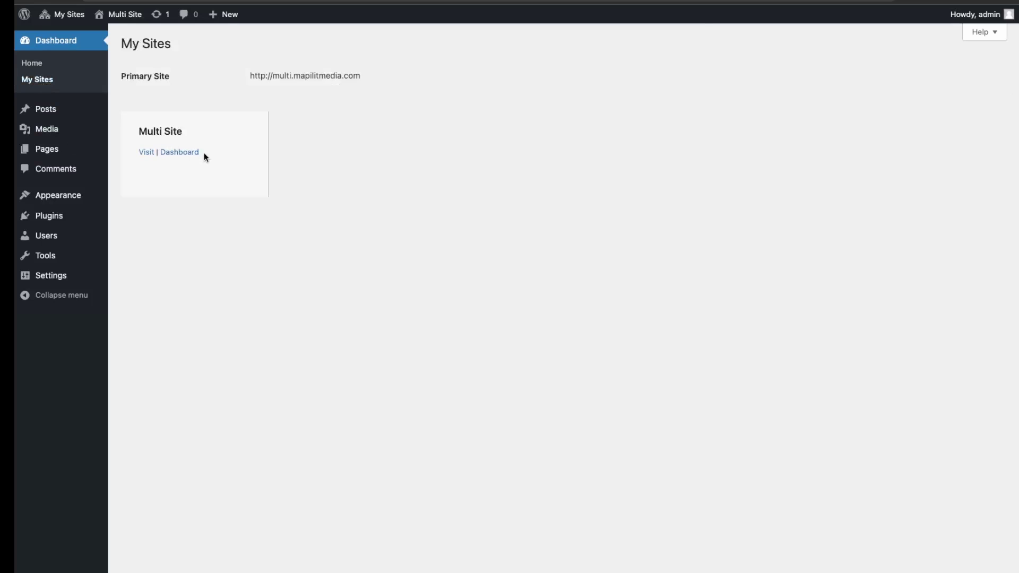
{"action": "mouse_move", "coordinate": [91, 36]}
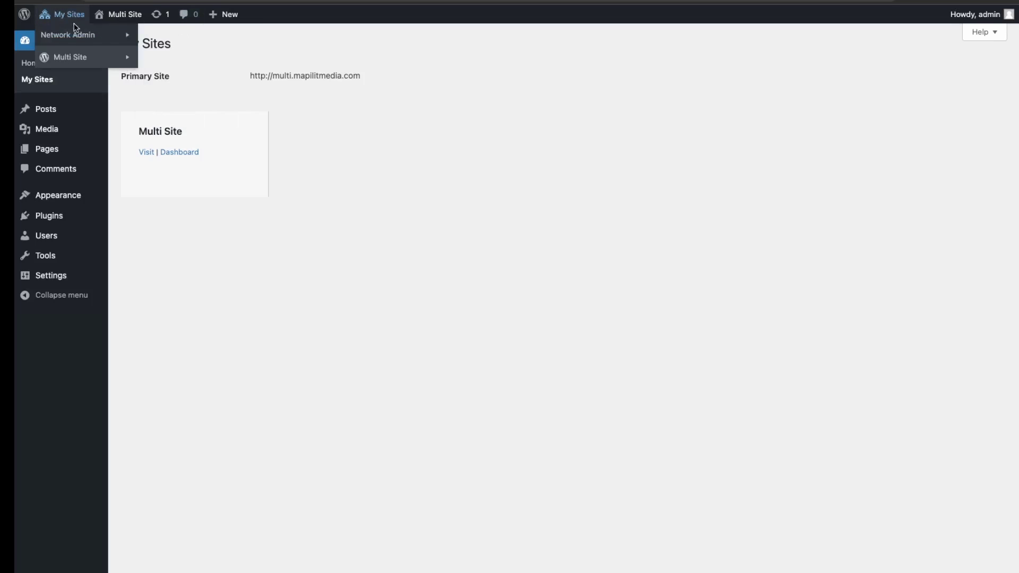
Go to Network Admin > Sites and start adding a new site
{"action": "mouse_move", "coordinate": [81, 34]}
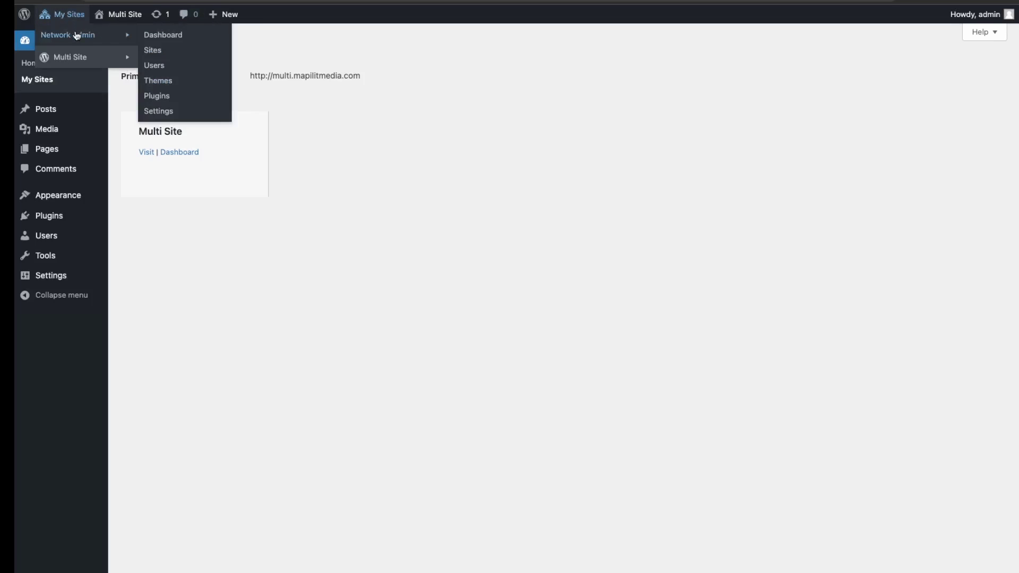
{"action": "left_click", "coordinate": [159, 55]}
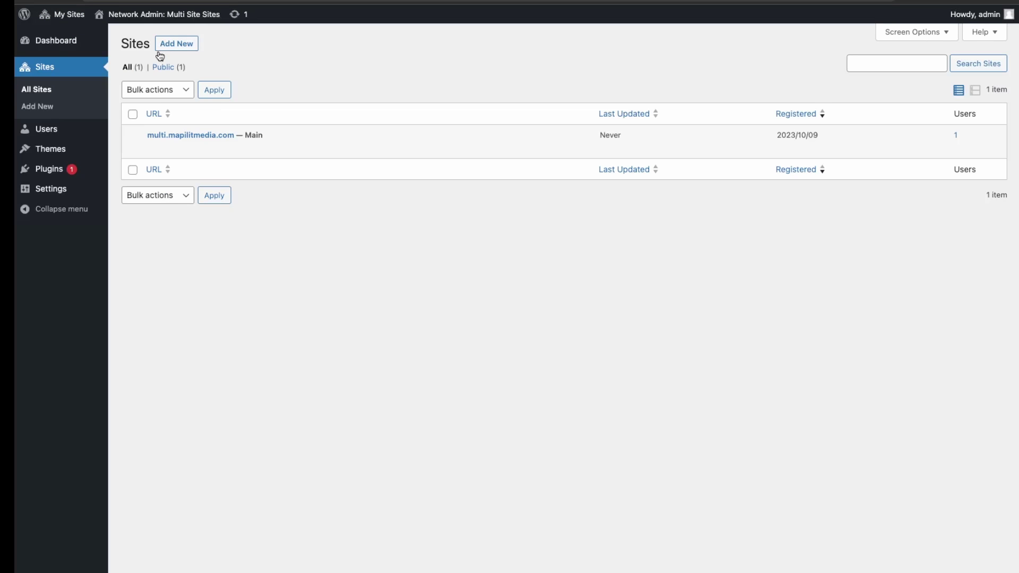
{"action": "left_click", "coordinate": [179, 52]}
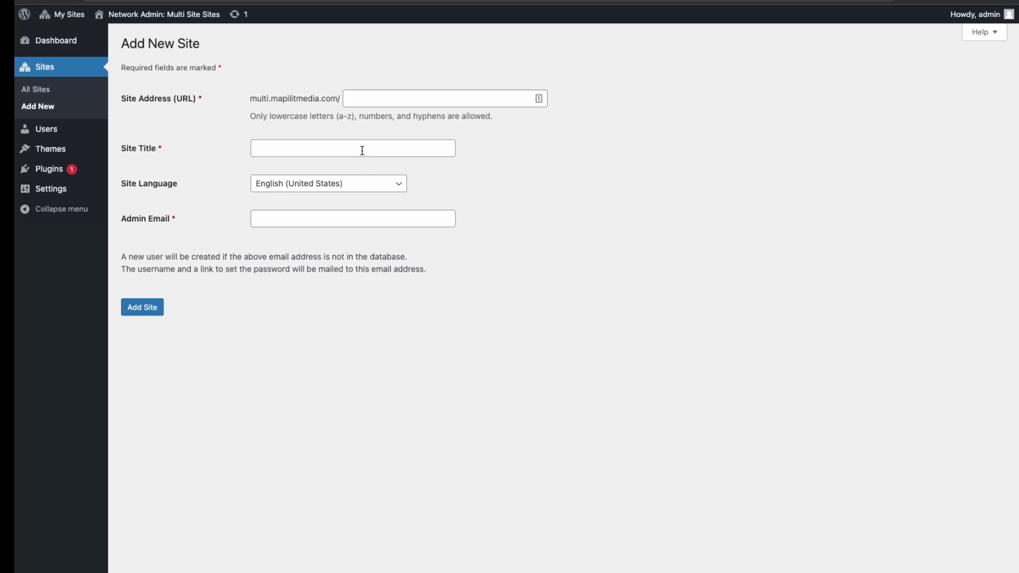
Add site address site-1 titled 'site 1' with the suggested admin email, then open its dashboard
{"action": "left_click", "coordinate": [378, 100]}
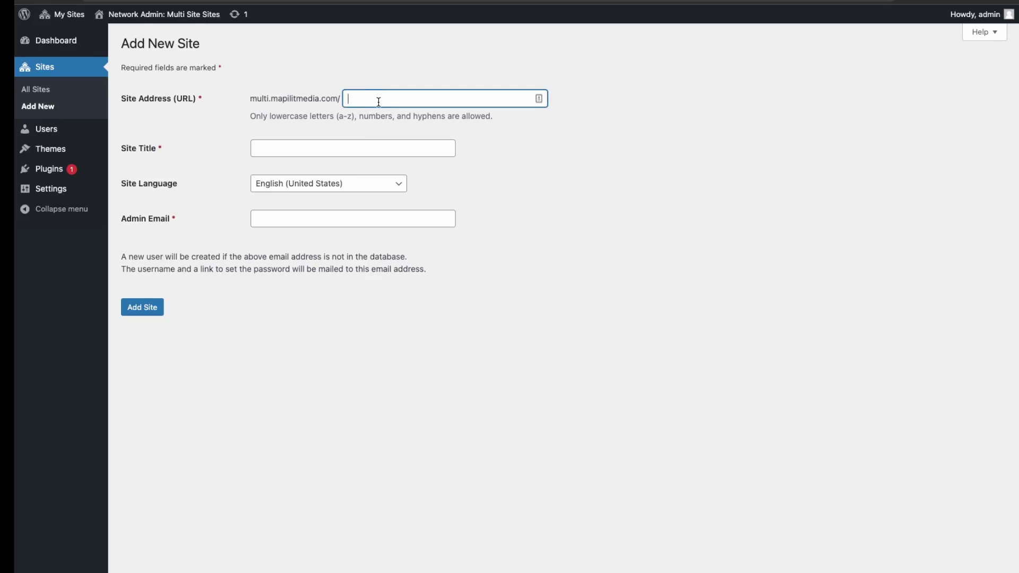
{"action": "type", "text": "site-1"}
{"action": "key", "text": "Tab"}
{"action": "type", "text": "site 1"}
{"action": "key", "text": "Tab"}
{"action": "key", "text": "Tab"}
{"action": "type", "text": "shawn@"}
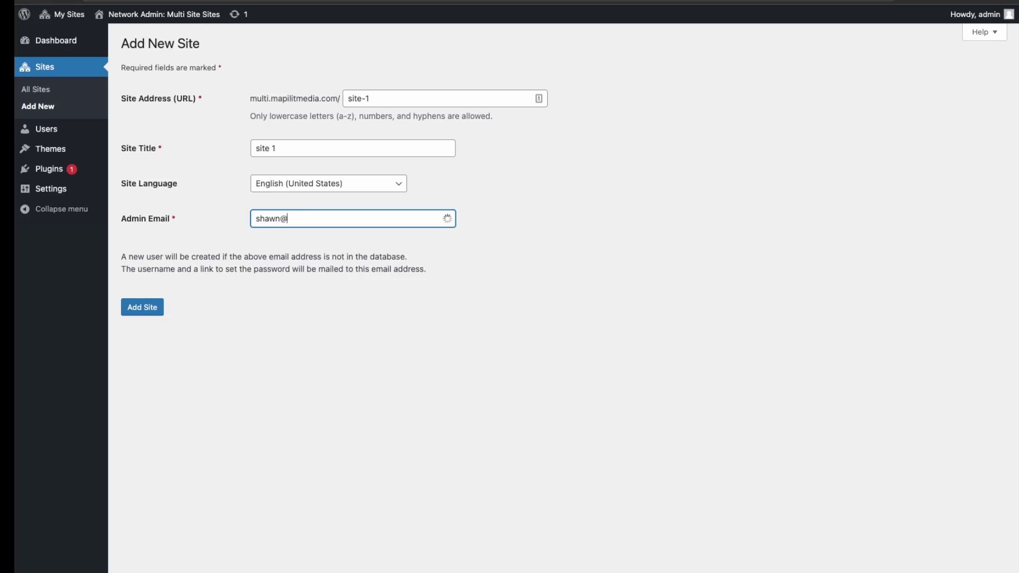
{"action": "left_click", "coordinate": [308, 235]}
{"action": "left_click", "coordinate": [150, 308]}
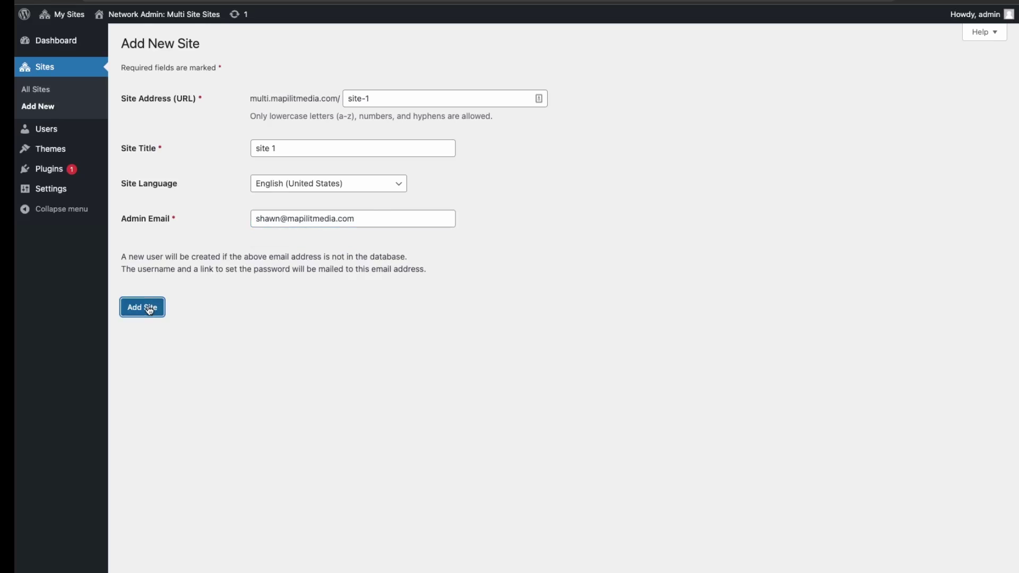
{"action": "left_click", "coordinate": [206, 69]}
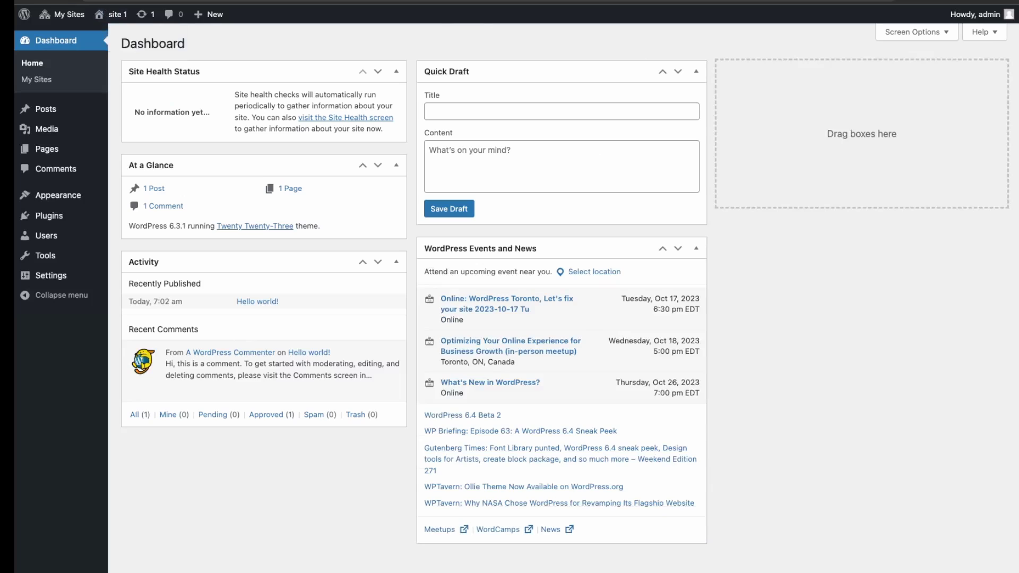
View site 1's public front page with its Hello world! post
{"action": "mouse_move", "coordinate": [120, 14]}
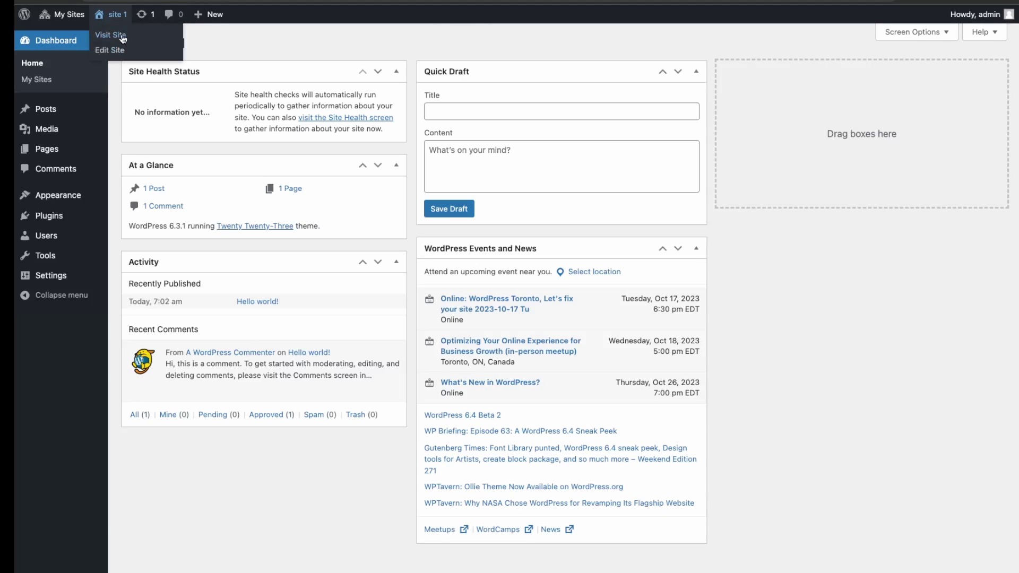
{"action": "left_click", "coordinate": [122, 36]}
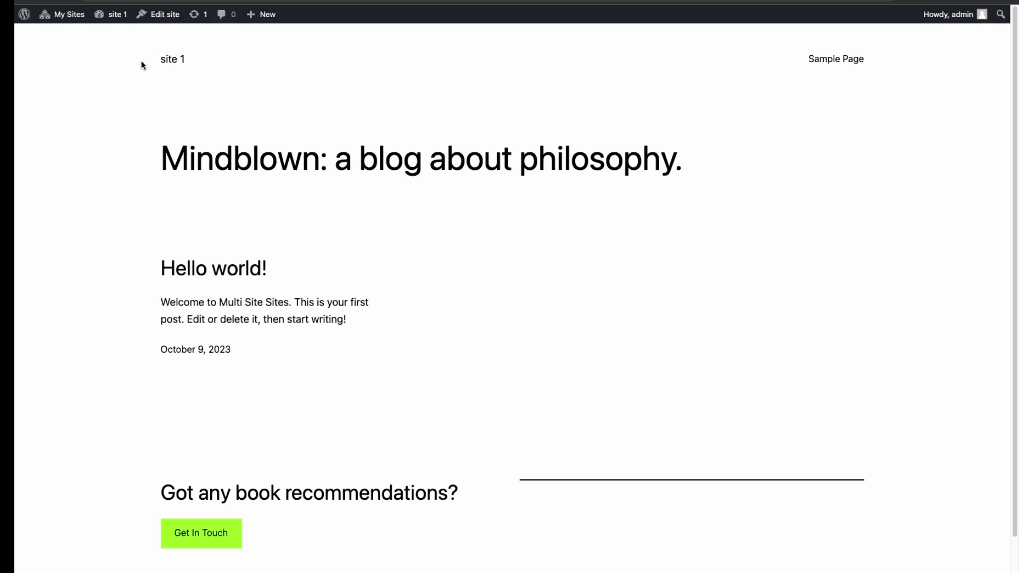
{"action": "left_click_drag", "start_coordinate": [146, 62], "coordinate": [214, 64]}
{"action": "left_click", "coordinate": [200, 66]}
{"action": "mouse_move", "coordinate": [54, 21]}
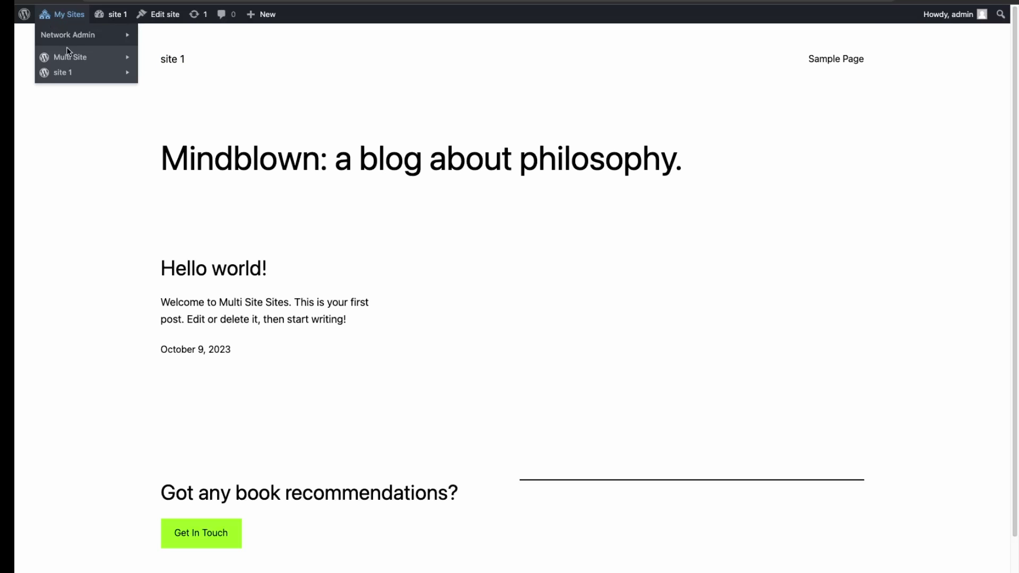
{"action": "mouse_move", "coordinate": [74, 59]}
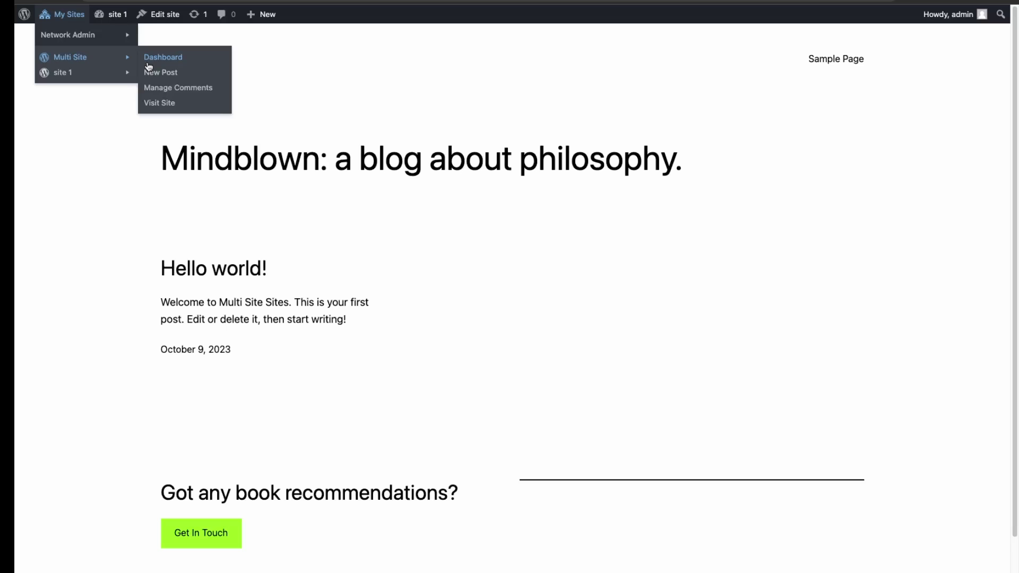
View the main Multi Site front page, then return to the Network Admin dashboard
{"action": "left_click", "coordinate": [160, 103]}
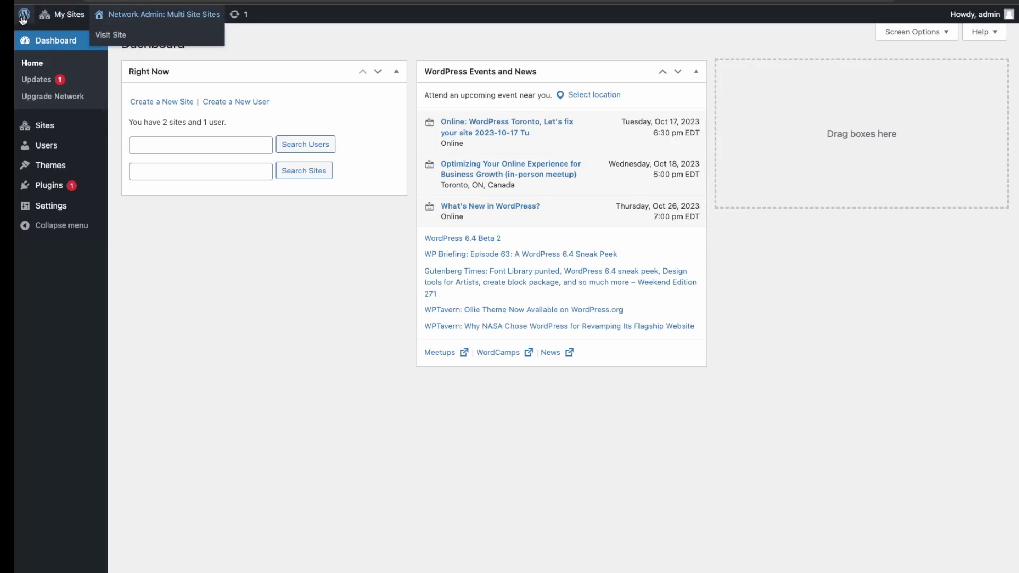
{"action": "mouse_move", "coordinate": [82, 25]}
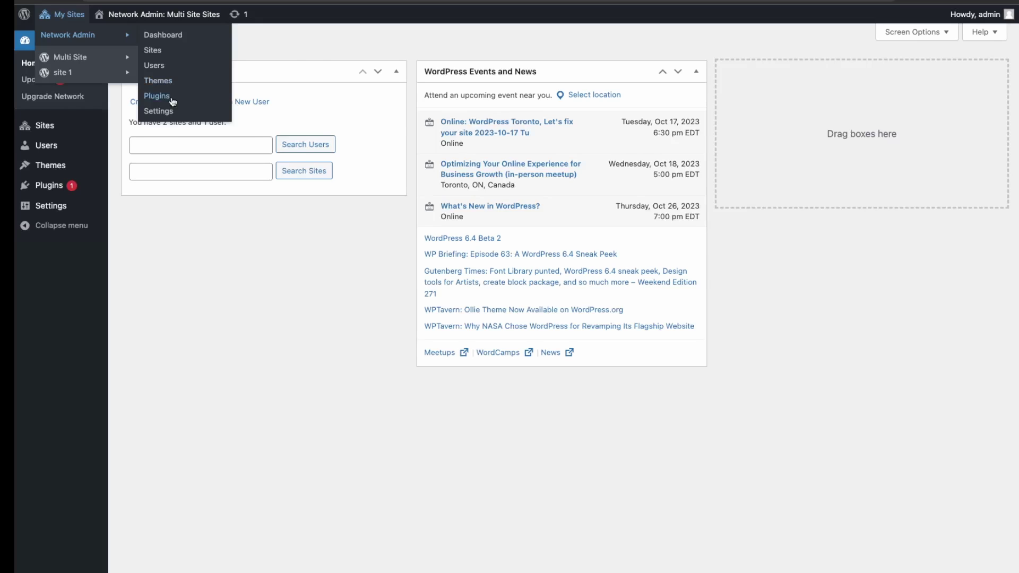
Look over the network's Plugins and Themes pages, then return to the Sites list
{"action": "left_click", "coordinate": [173, 101]}
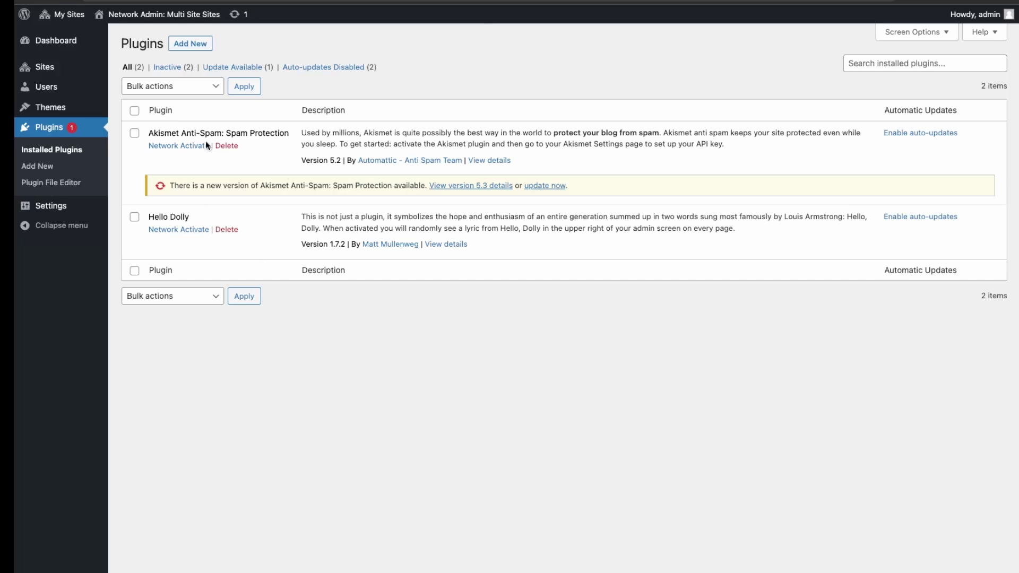
{"action": "mouse_move", "coordinate": [69, 14]}
{"action": "mouse_move", "coordinate": [73, 41]}
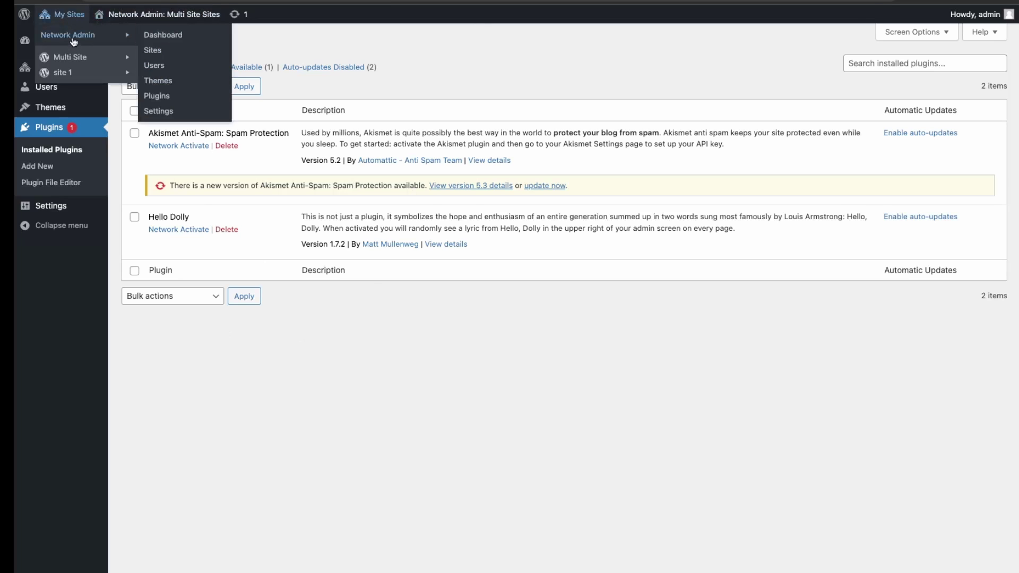
{"action": "left_click", "coordinate": [153, 85]}
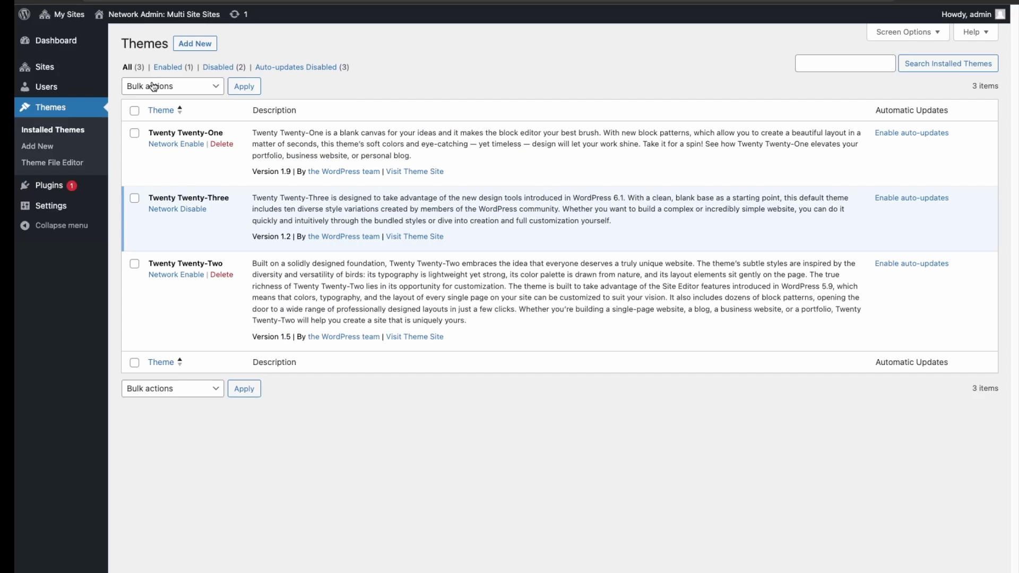
{"action": "left_click", "coordinate": [153, 50]}
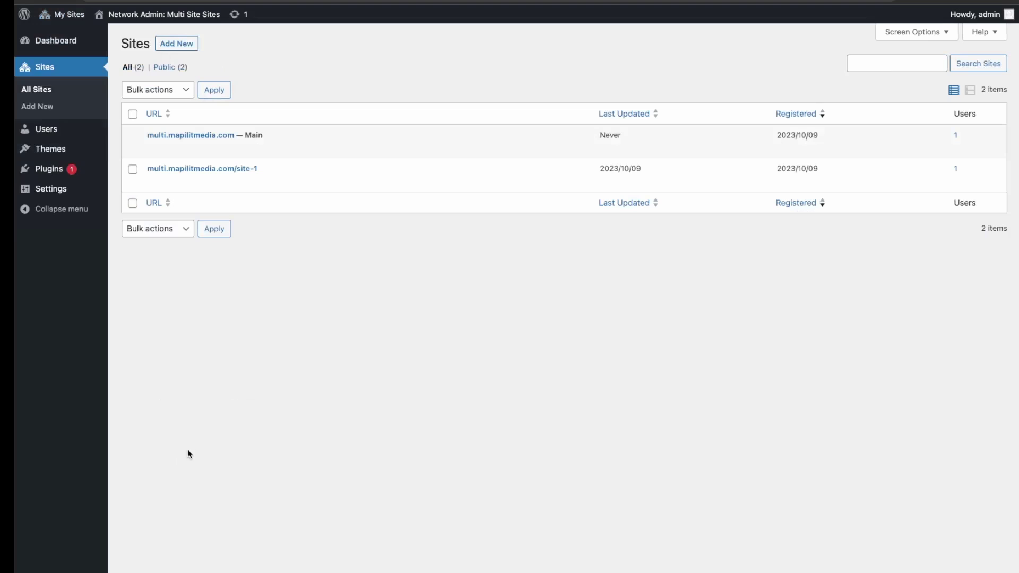
Go to the Network Settings page through My Sites > Network Admin
{"action": "mouse_move", "coordinate": [246, 170]}
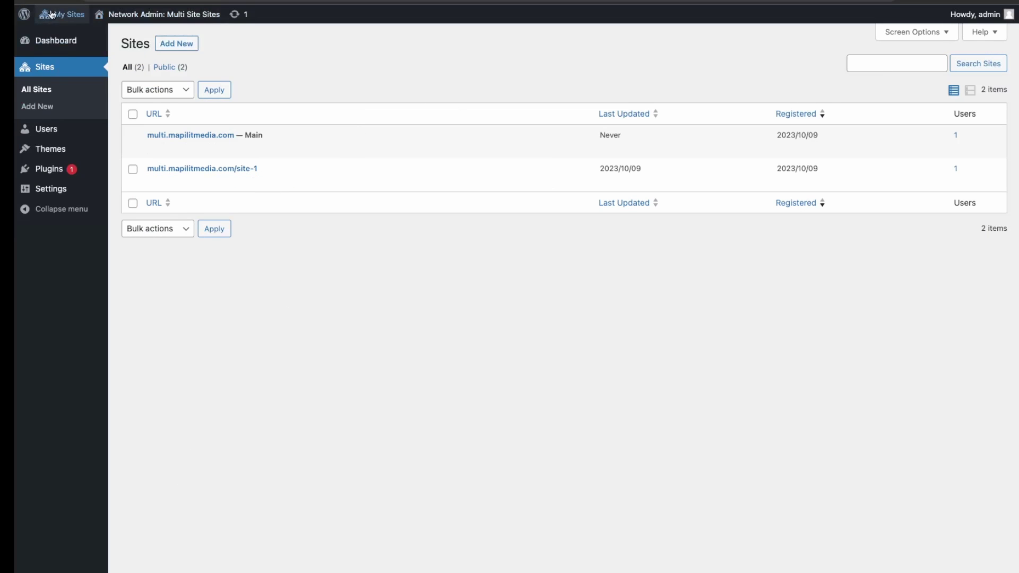
{"action": "mouse_move", "coordinate": [59, 14]}
{"action": "mouse_move", "coordinate": [89, 37]}
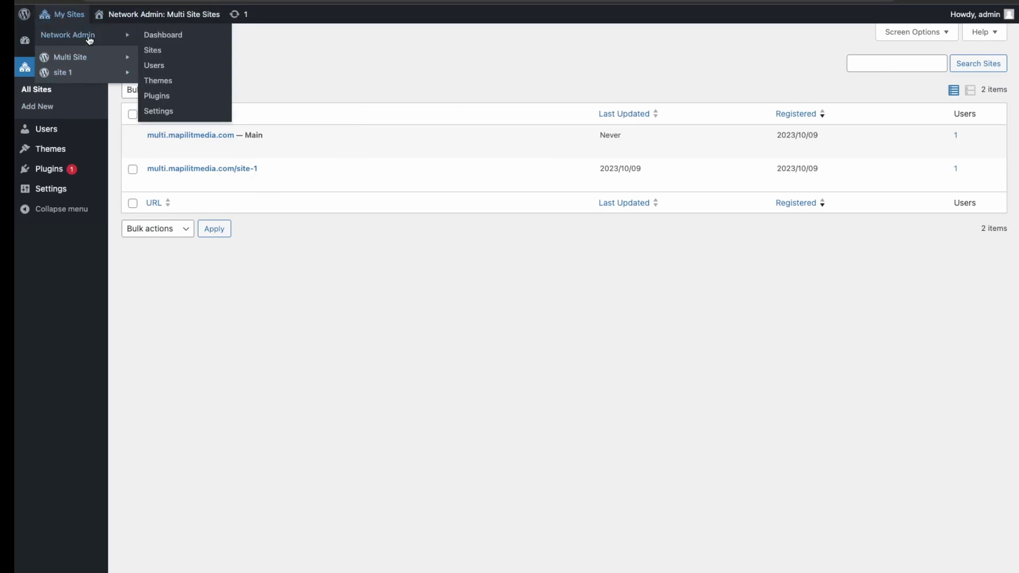
{"action": "left_click", "coordinate": [161, 114]}
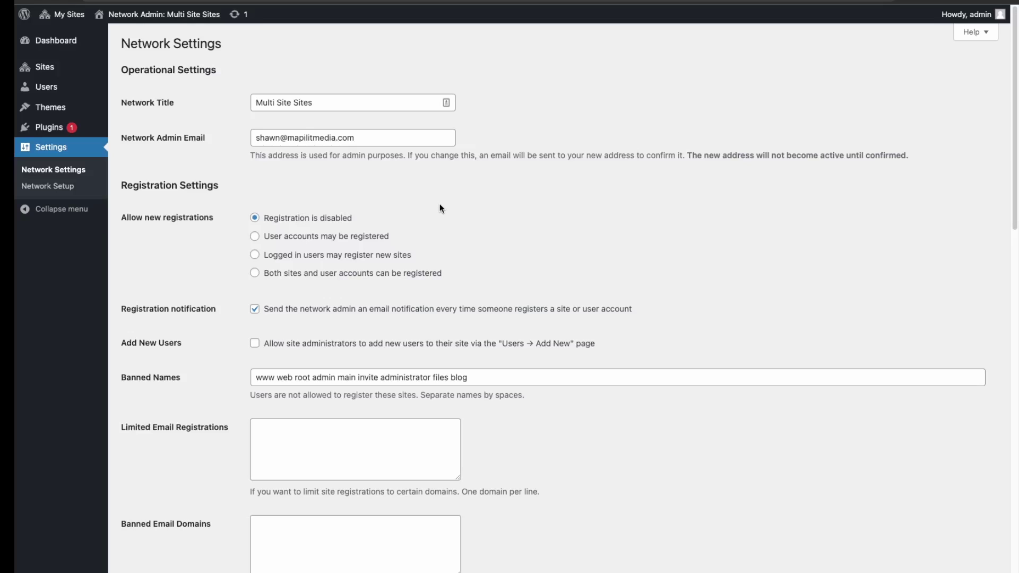
Scroll through Network Settings, checking disabled registration and the banned site names list
{"action": "scroll", "coordinate": [451, 175], "scroll_direction": "down", "scroll_amount": 1}
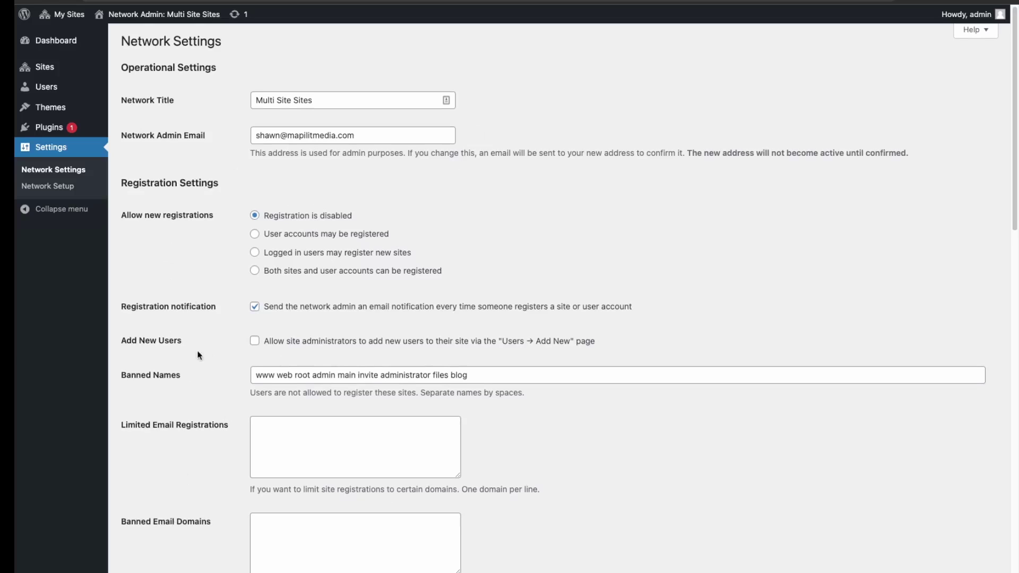
{"action": "scroll", "coordinate": [260, 512], "scroll_direction": "down", "scroll_amount": 5}
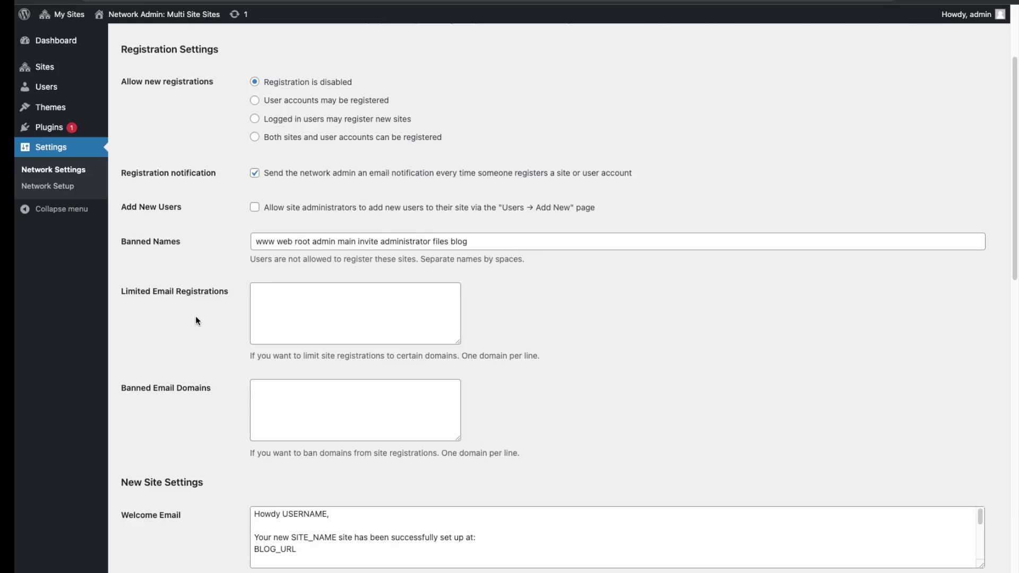
{"action": "scroll", "coordinate": [647, 346], "scroll_direction": "down", "scroll_amount": 1}
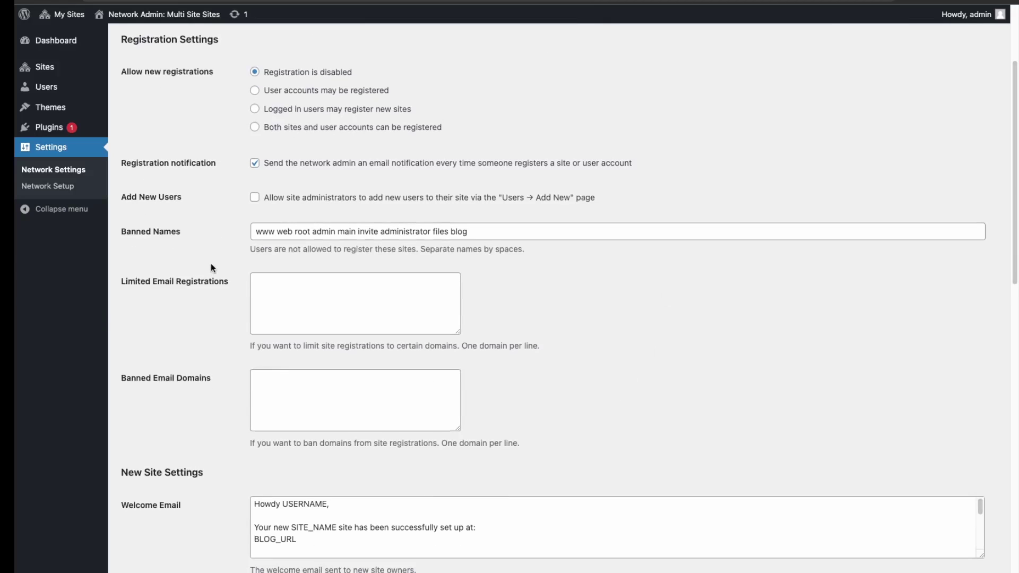
{"action": "scroll", "coordinate": [442, 255], "scroll_direction": "down", "scroll_amount": 3}
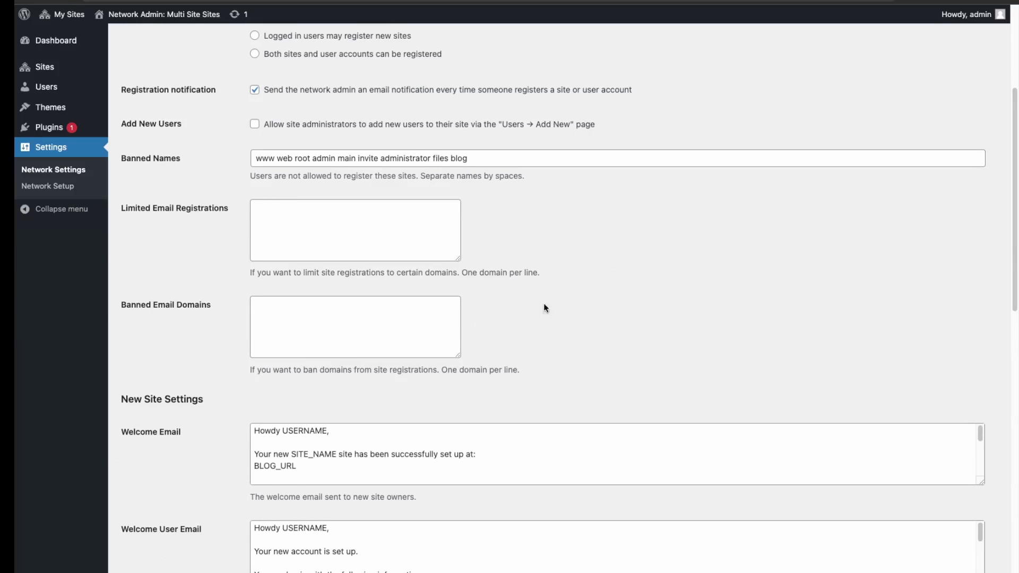
{"action": "scroll", "coordinate": [334, 347], "scroll_direction": "down", "scroll_amount": 1}
{"action": "scroll", "coordinate": [334, 347], "scroll_direction": "down", "scroll_amount": 20}
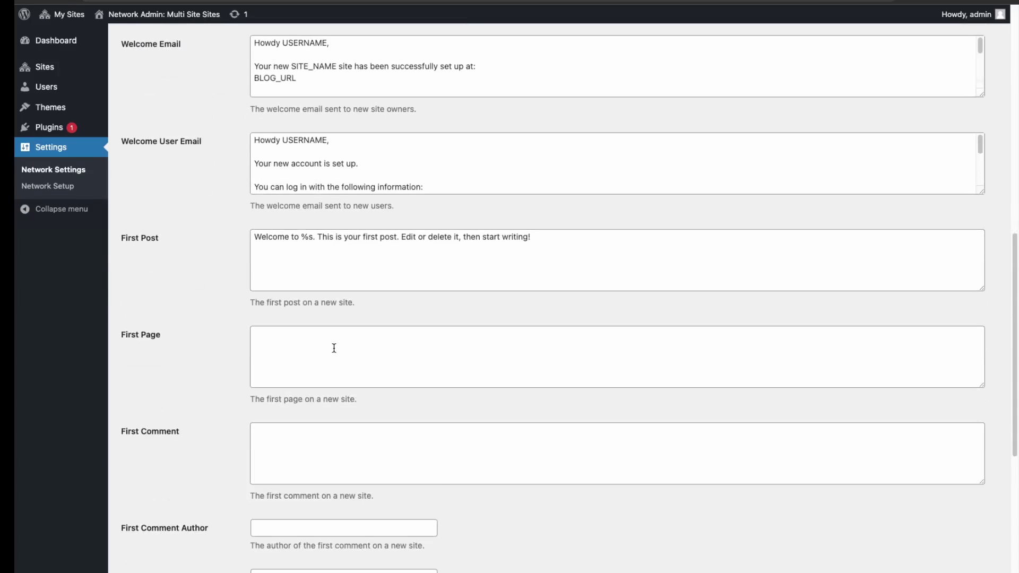
{"action": "scroll", "coordinate": [444, 305], "scroll_direction": "up", "scroll_amount": 15}
{"action": "scroll", "coordinate": [289, 336], "scroll_direction": "up", "scroll_amount": 15}
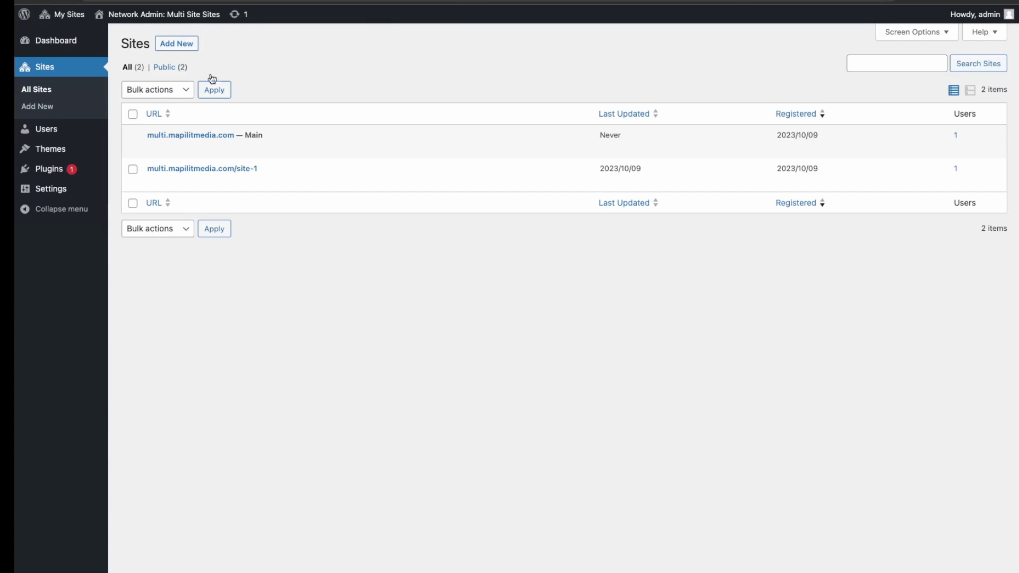
Deactivate the site-1 subsite and confirm the deactivation
{"action": "mouse_move", "coordinate": [230, 184]}
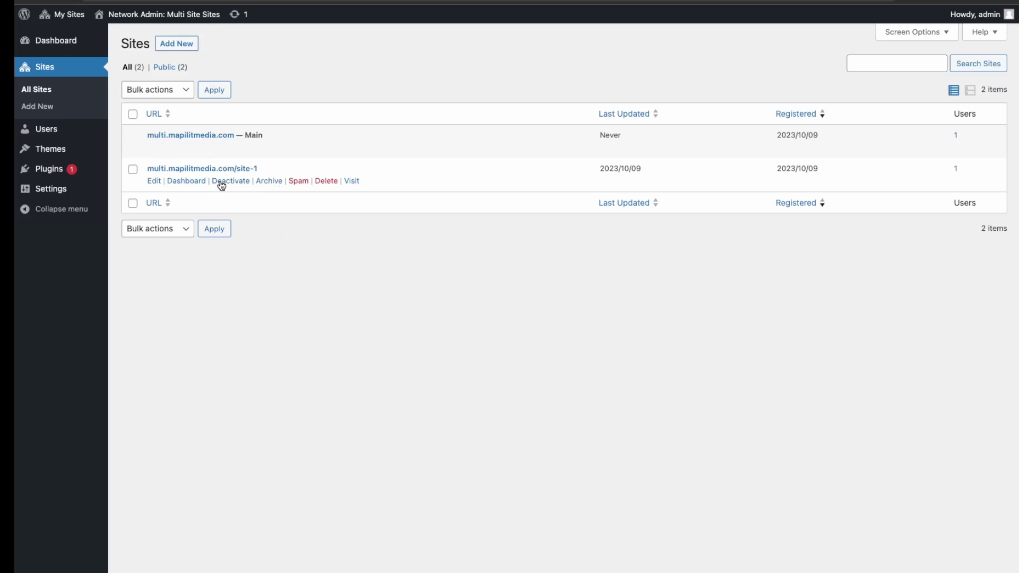
{"action": "left_click", "coordinate": [221, 182]}
{"action": "left_click", "coordinate": [141, 100]}
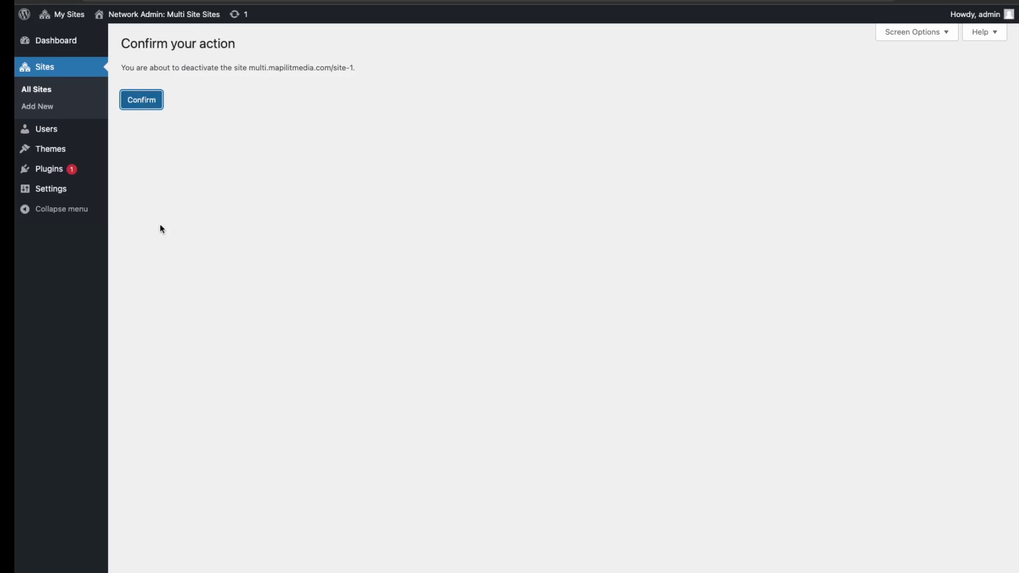
{"action": "mouse_move", "coordinate": [280, 217]}
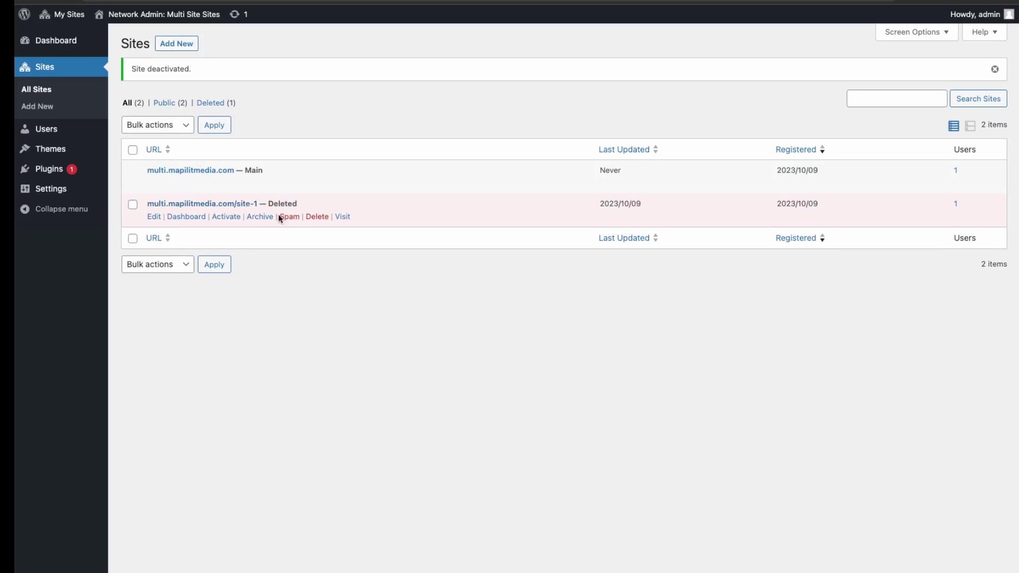
{"action": "left_click", "coordinate": [342, 217]}
Reactivate site-1 and confirm, so it is active again
{"action": "left_click", "coordinate": [234, 219]}
{"action": "left_click", "coordinate": [150, 100]}
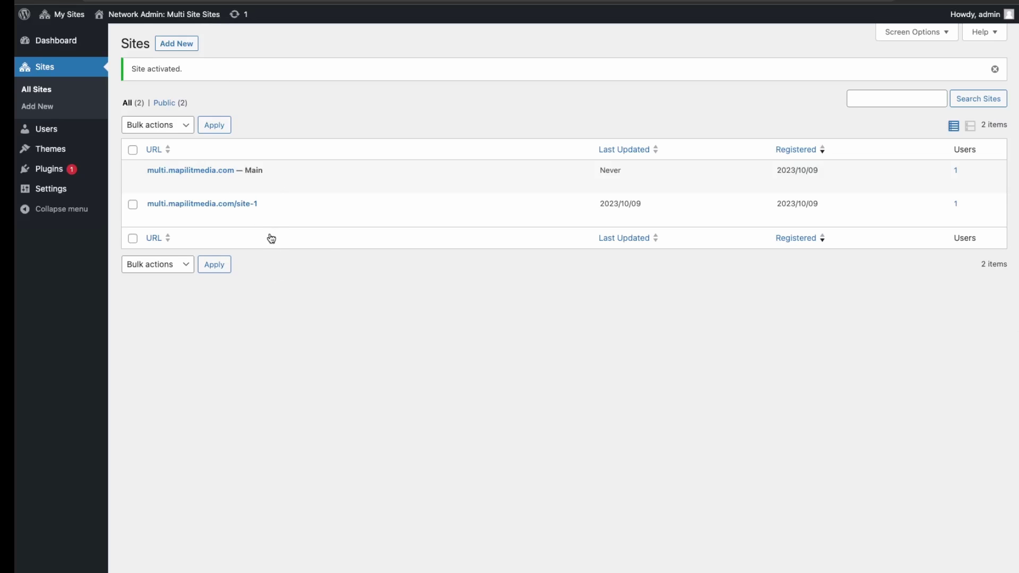
{"action": "mouse_move", "coordinate": [270, 208]}
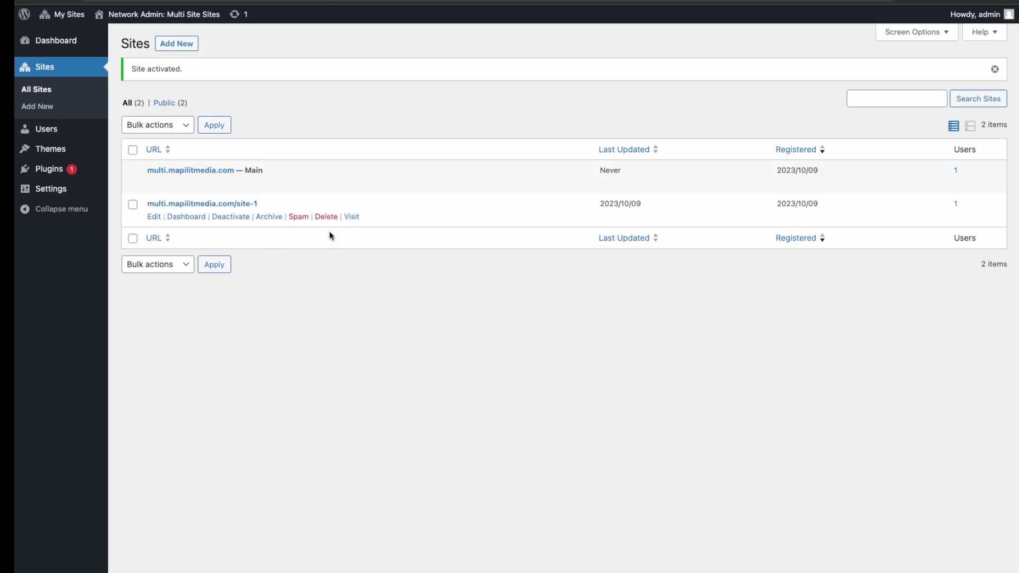
Delete site-1 from the network, leaving only the main site
{"action": "left_click", "coordinate": [326, 217]}
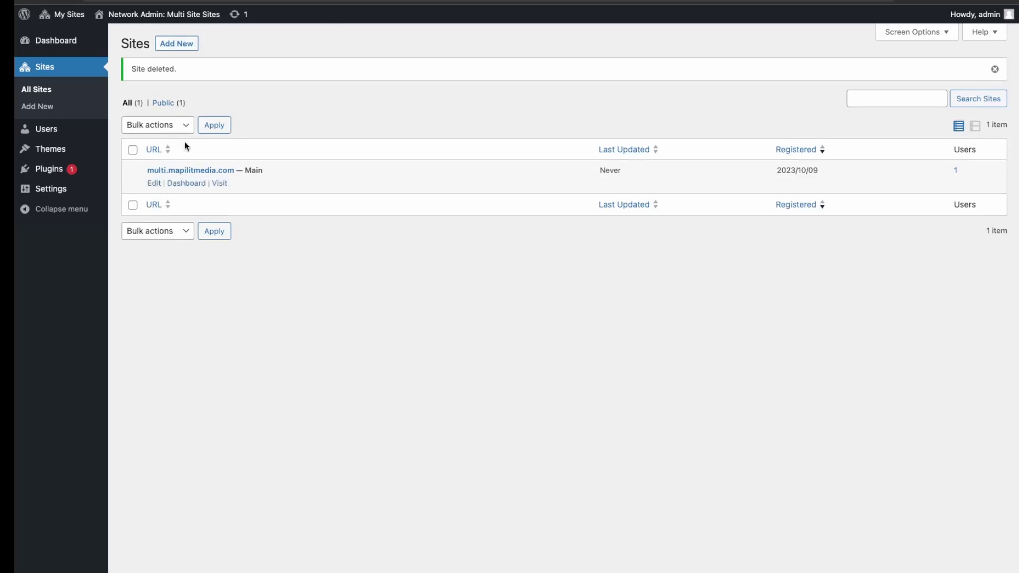
{"action": "mouse_move", "coordinate": [106, 24]}
{"action": "mouse_move", "coordinate": [177, 187]}
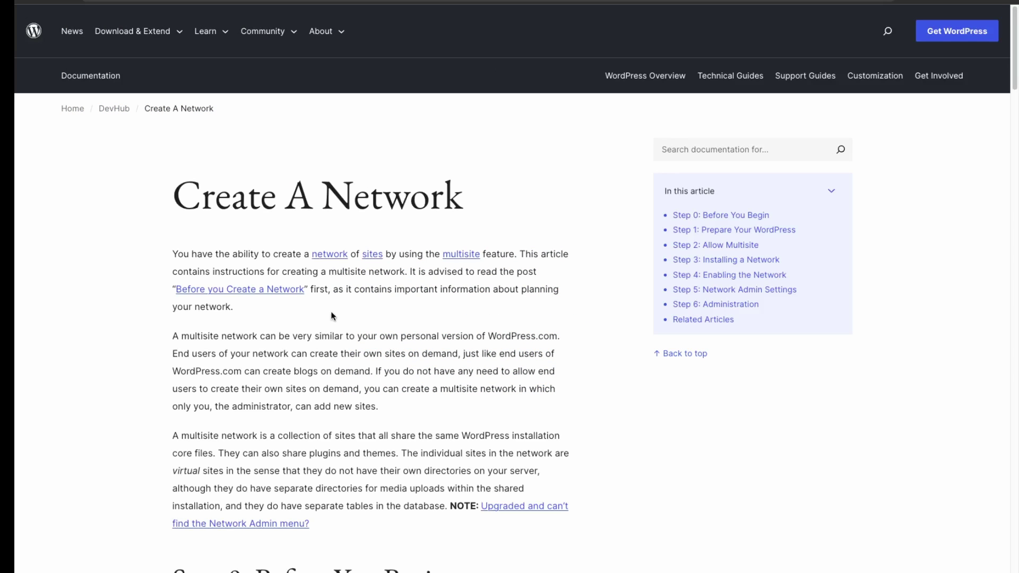
Scroll through Steps 0–6 of the Create A Network documentation article
{"action": "scroll", "coordinate": [334, 318], "scroll_direction": "down", "scroll_amount": 1}
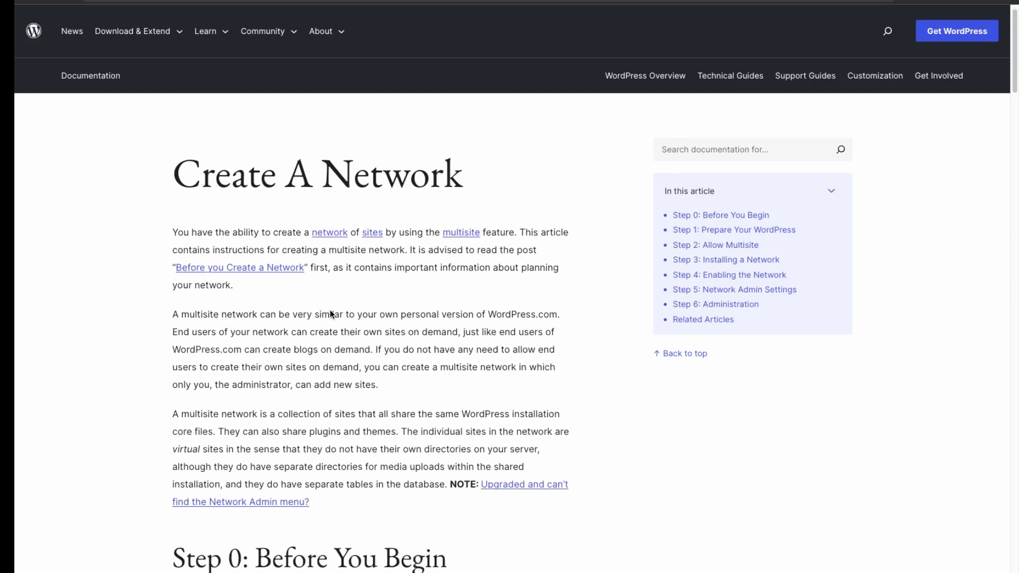
{"action": "scroll", "coordinate": [295, 240], "scroll_direction": "down", "scroll_amount": 2}
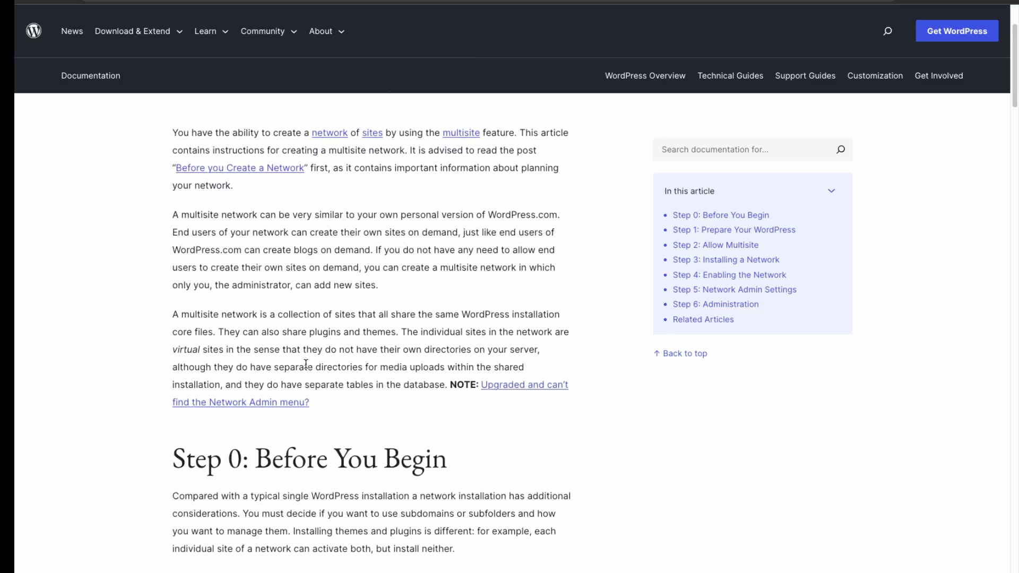
{"action": "scroll", "coordinate": [305, 363], "scroll_direction": "down", "scroll_amount": 12}
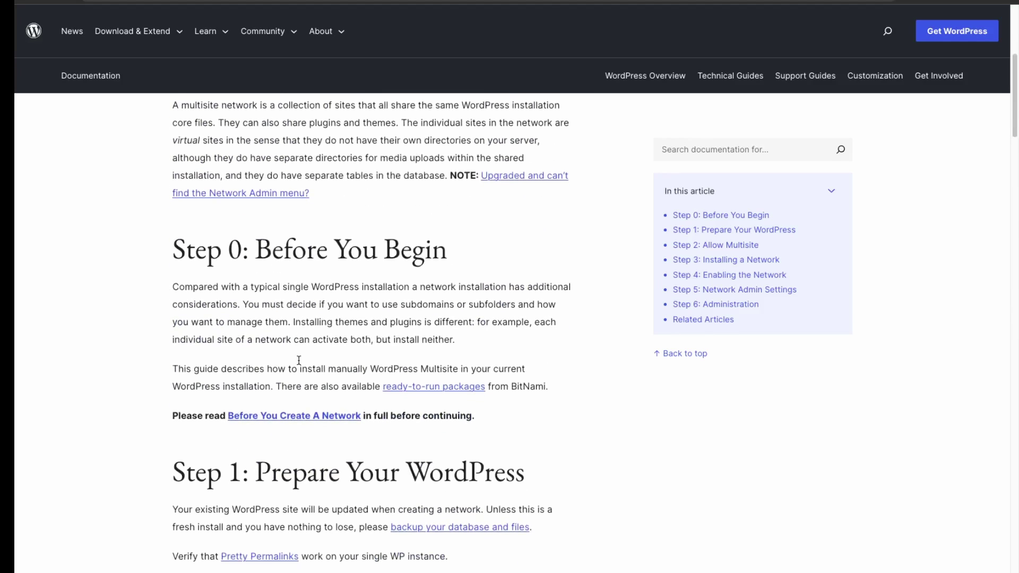
{"action": "scroll", "coordinate": [302, 359], "scroll_direction": "down", "scroll_amount": 15}
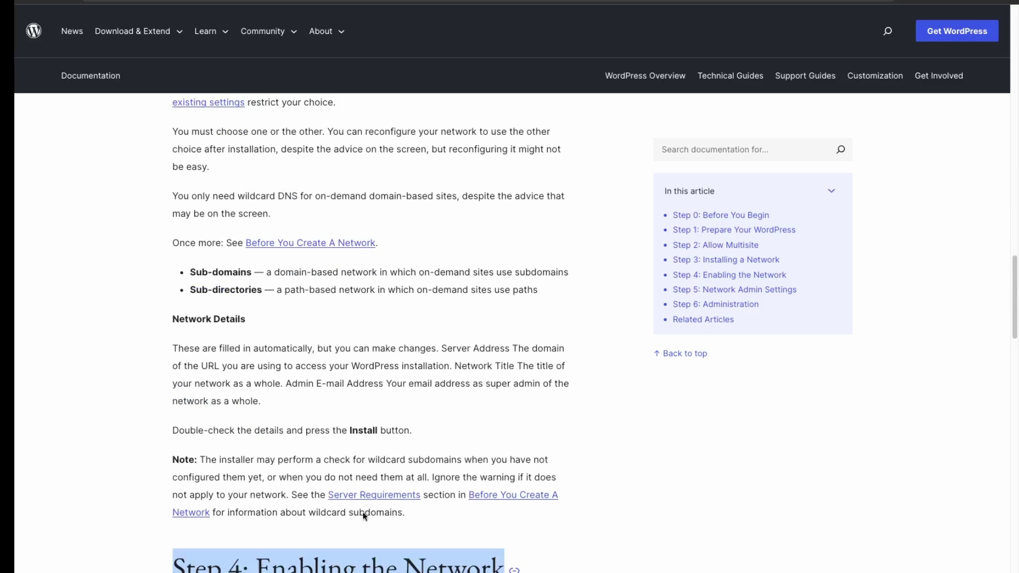
{"action": "scroll", "coordinate": [364, 515], "scroll_direction": "down", "scroll_amount": 15}
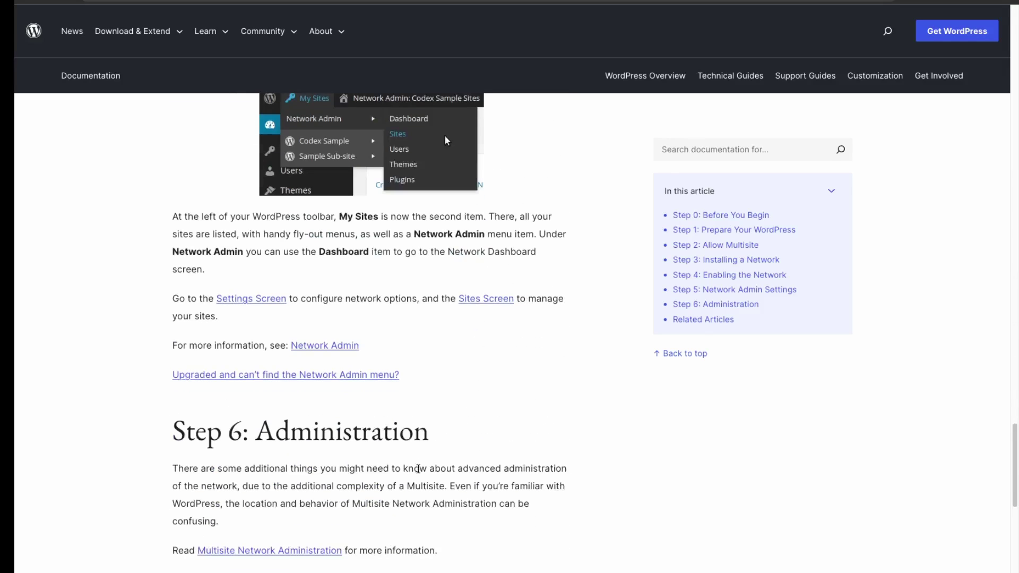
{"action": "scroll", "coordinate": [375, 493], "scroll_direction": "down", "scroll_amount": 2}
{"action": "scroll", "coordinate": [375, 494], "scroll_direction": "up", "scroll_amount": 9}
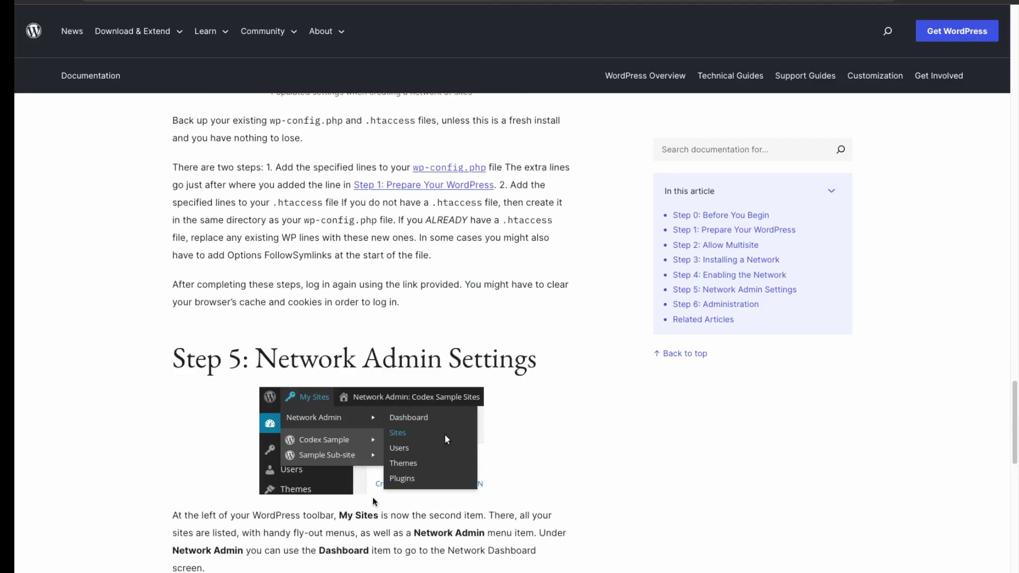